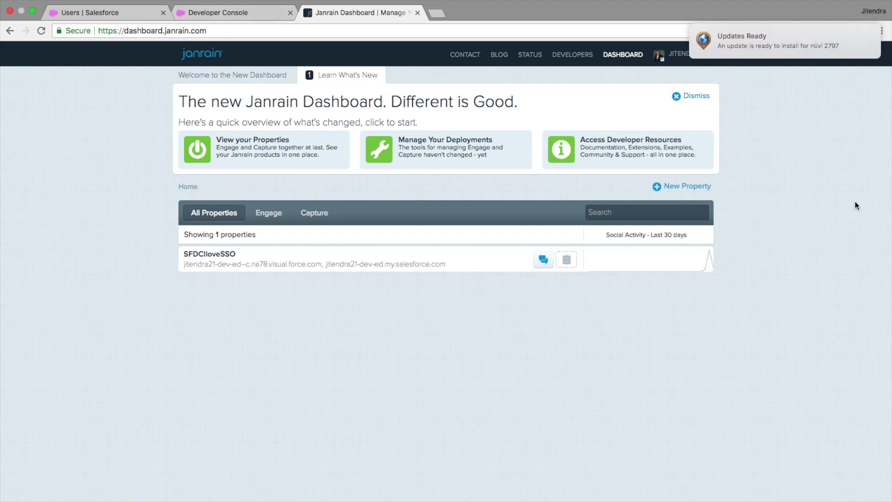
Step: Switch from the Janrain Dashboard to the Salesforce Setup user detail tab
click(143, 13)
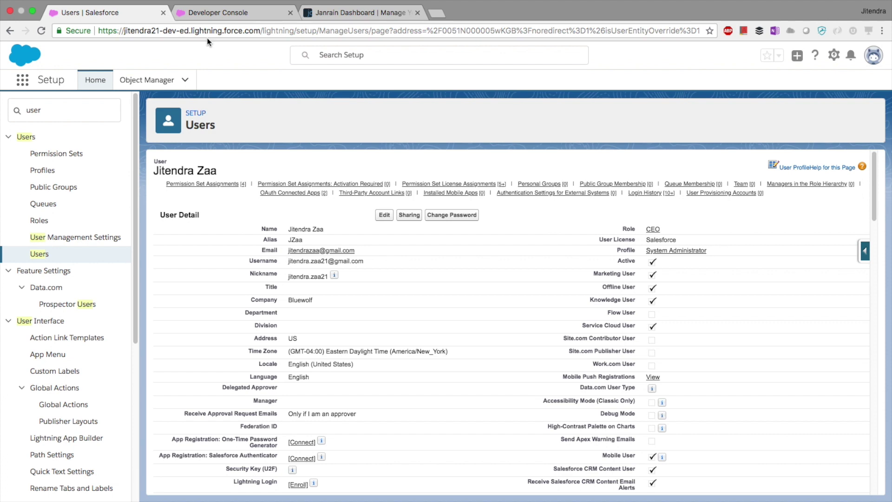
Step: Search Setup's Quick Find for 'auth' and open the Auth. Providers page
drag(98, 31, 161, 50)
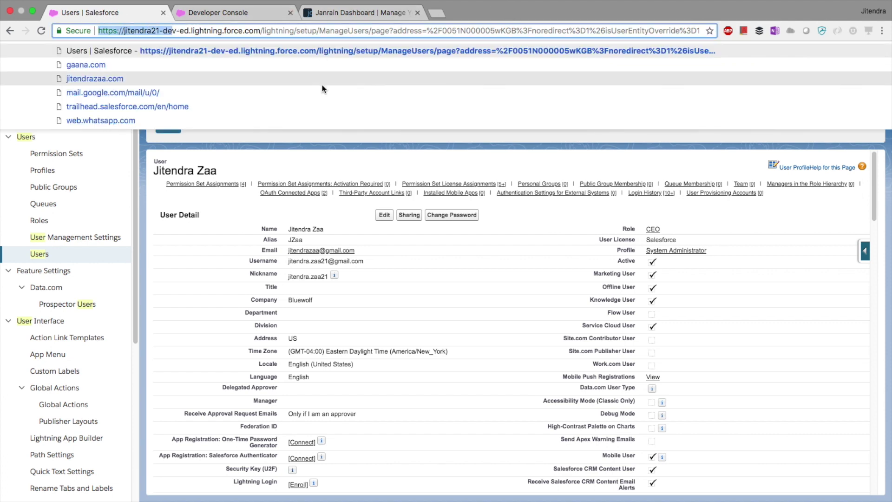
click(415, 148)
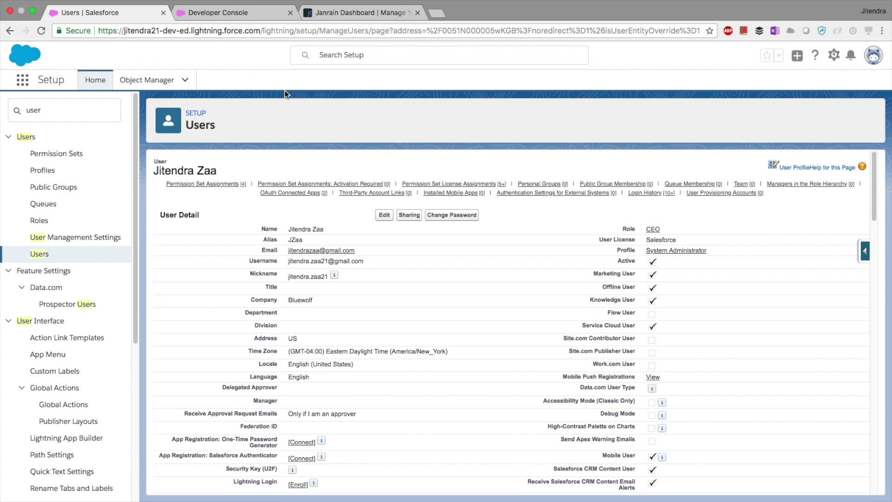
click(40, 103)
key(BackSpace)
key(BackSpace)
key(BackSpace)
key(BackSpace)
text(au)
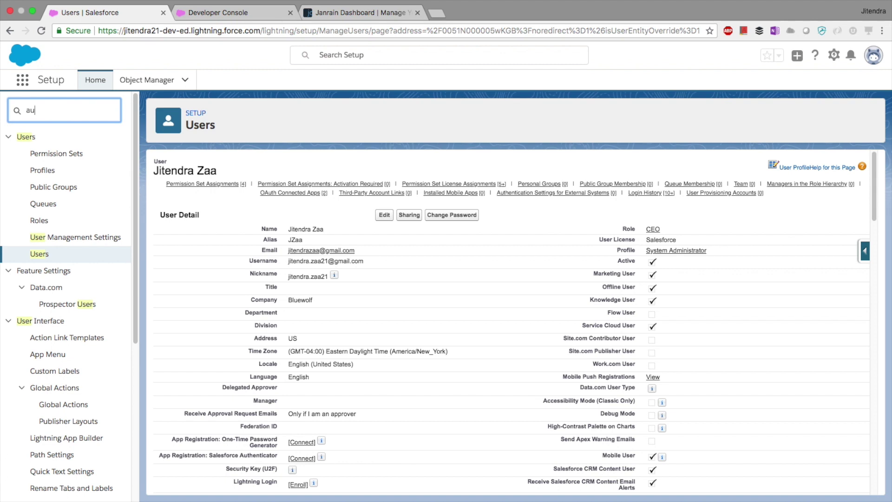
text(th)
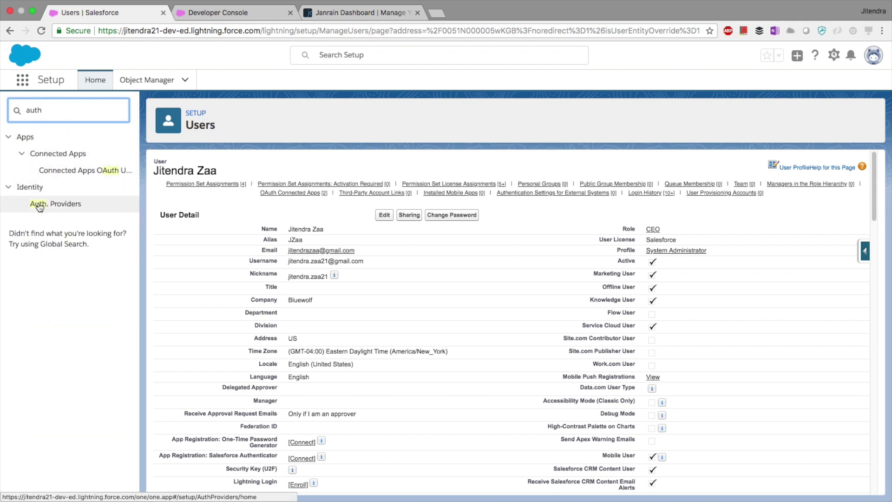
click(57, 204)
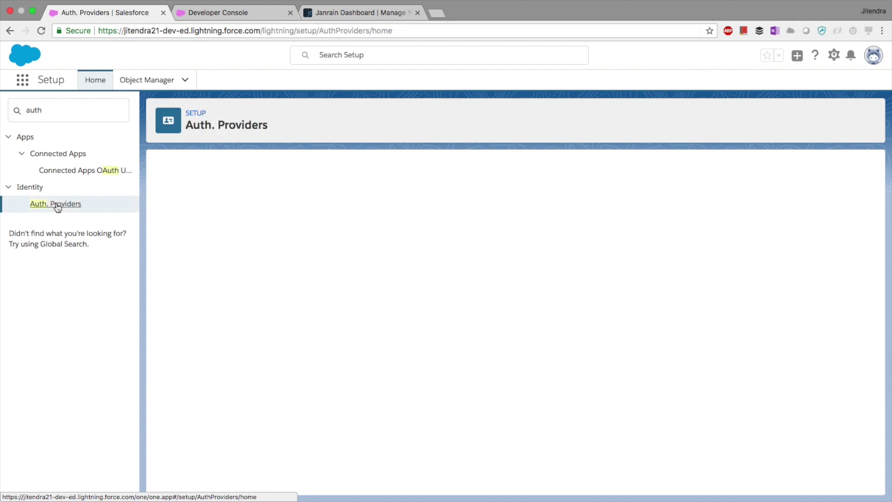
Step: Start a new auth provider with Janrain as the provider type
click(514, 206)
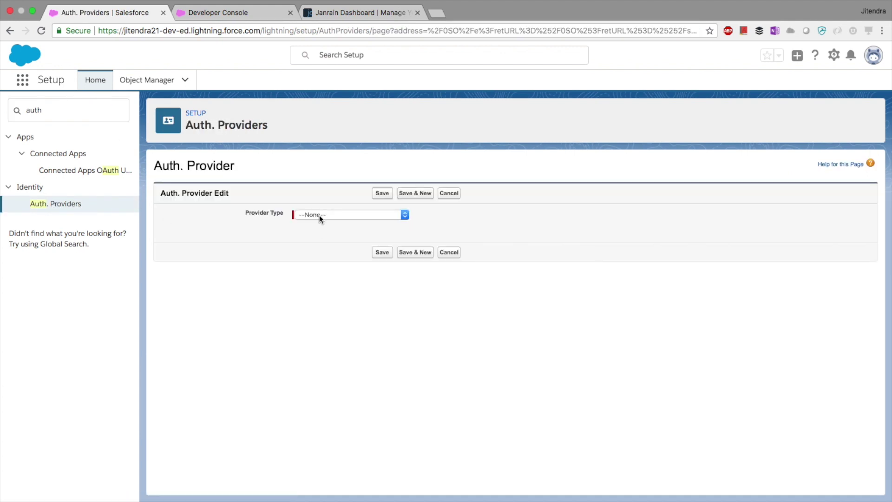
click(319, 216)
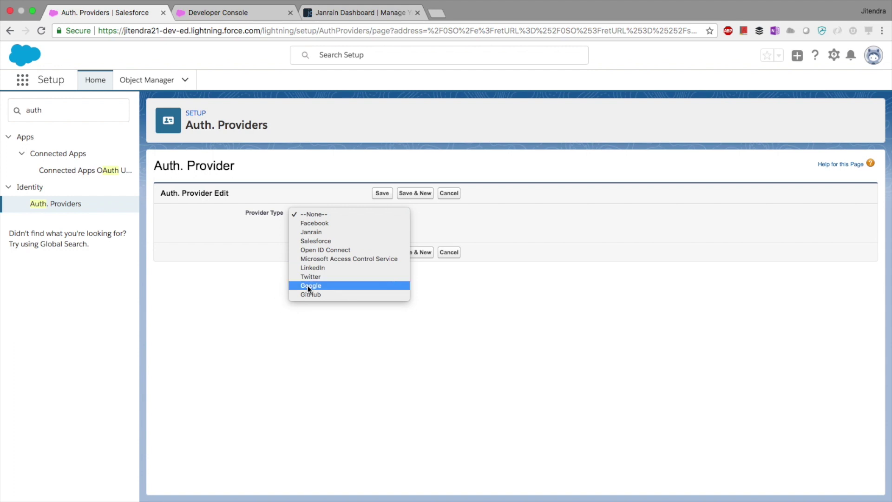
click(320, 232)
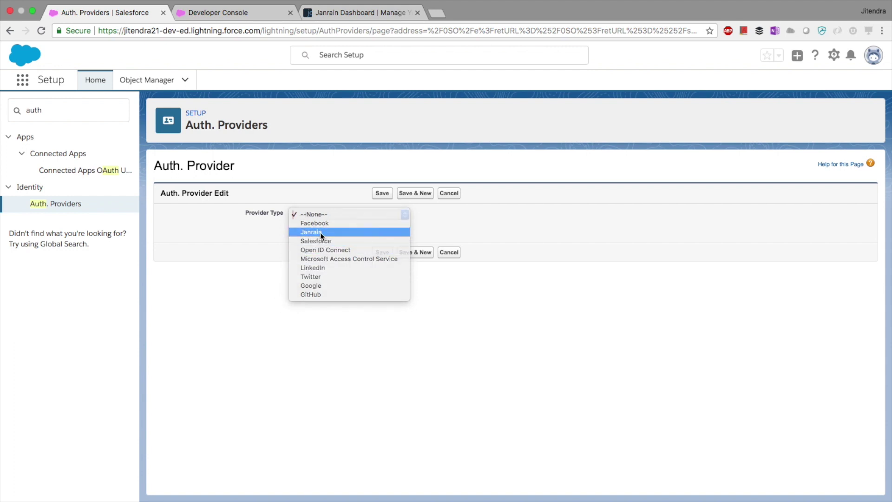
click(520, 249)
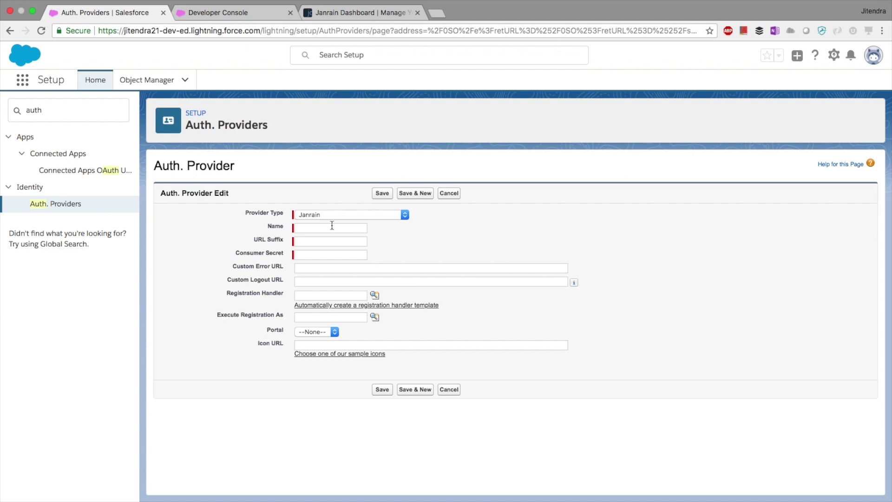
Step: Name the provider DemoSSO with URL suffix DemoSSO, then bring the Janrain Dashboard forward
click(306, 231)
text(DemoSS)
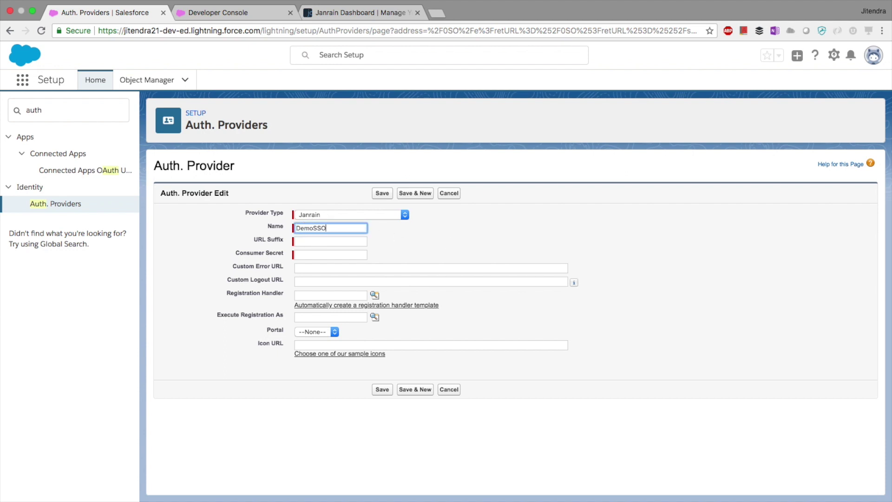
text(O)
key(Tab)
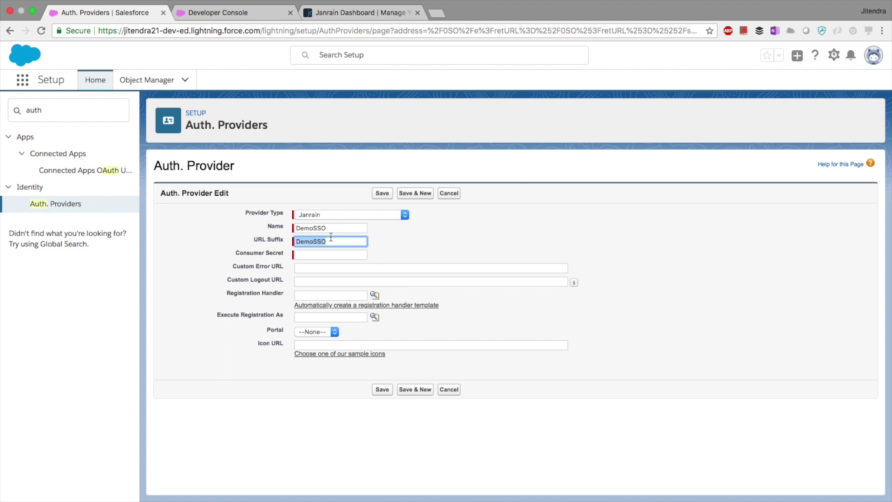
drag(247, 253, 269, 253)
click(333, 255)
click(502, 245)
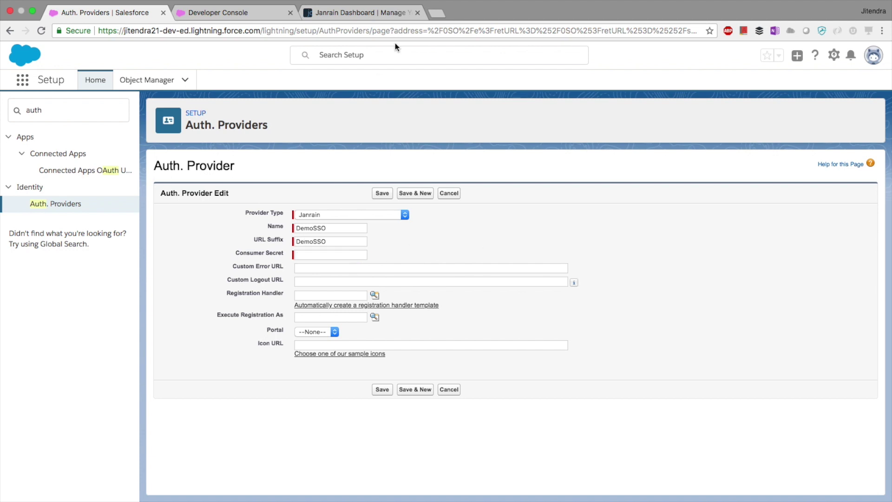
click(348, 15)
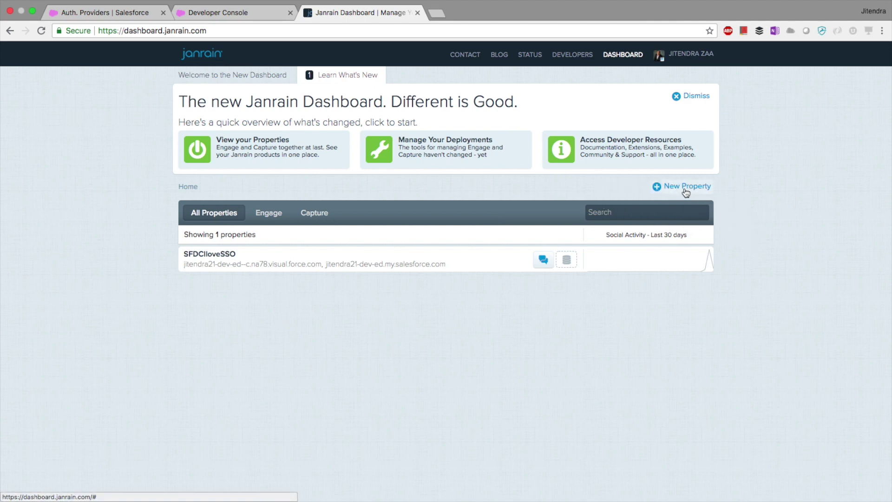
Step: Open the SFDCIloveSSO property's Application Settings and select its secret API key
click(545, 261)
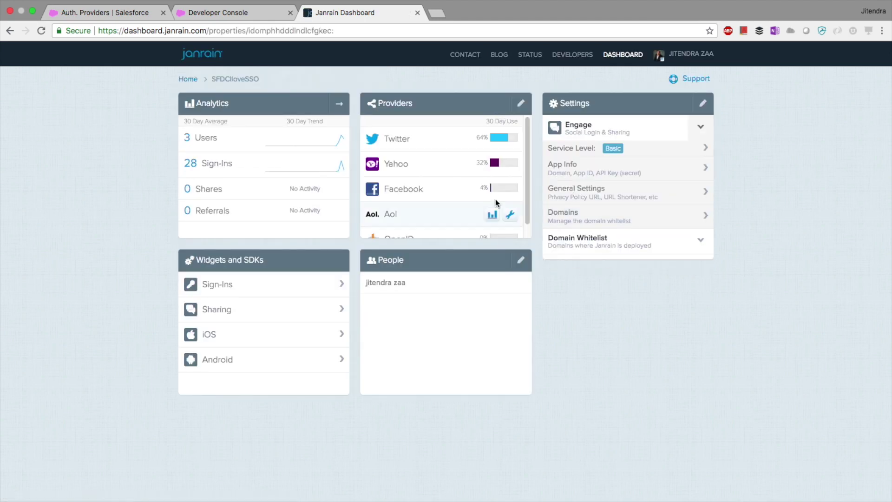
key(Tab)
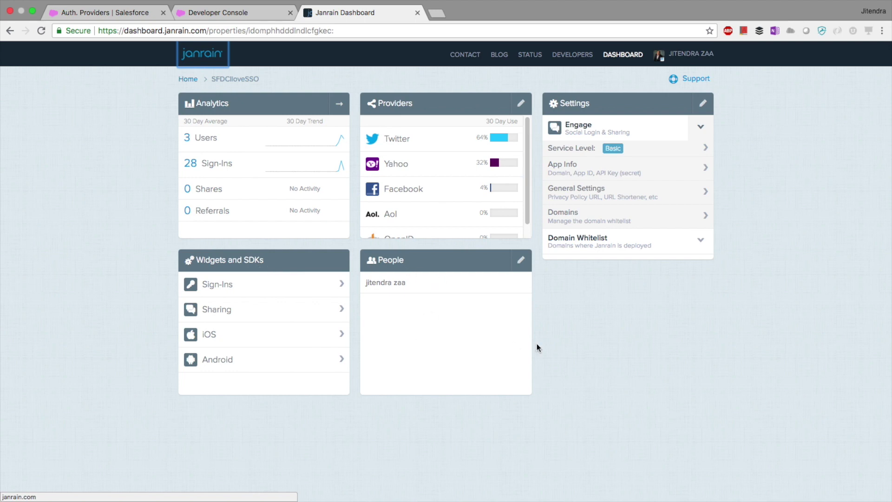
click(704, 105)
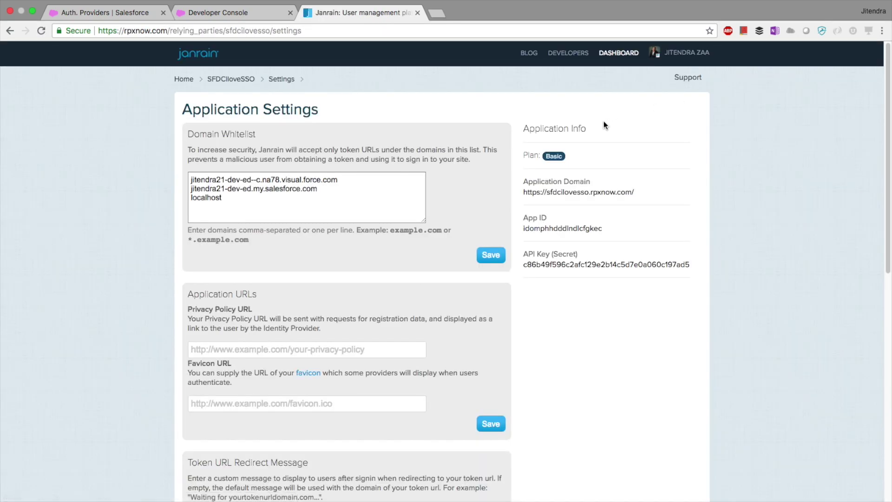
scroll(627, 219, down, 3)
scroll(659, 230, up, 3)
drag(523, 264, 701, 268)
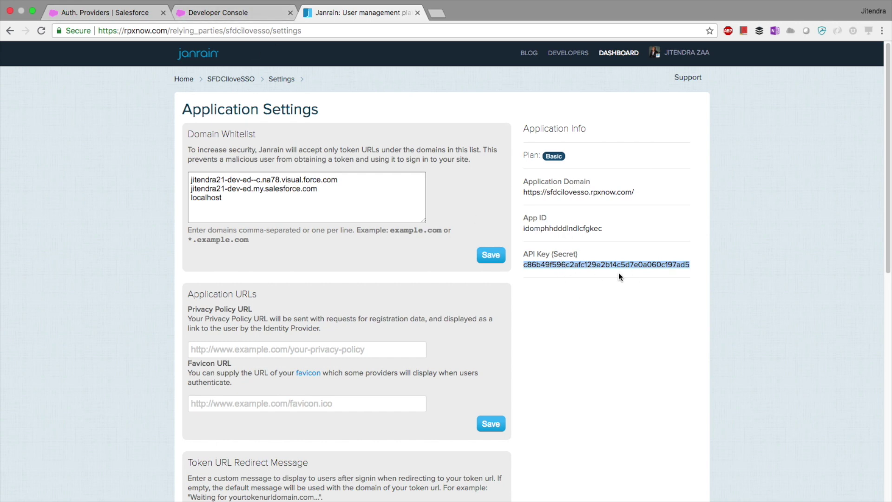
Step: Fill the DemoSSO Consumer Secret, pick the Execute Registration As user, and auto-create the registration handler
click(131, 16)
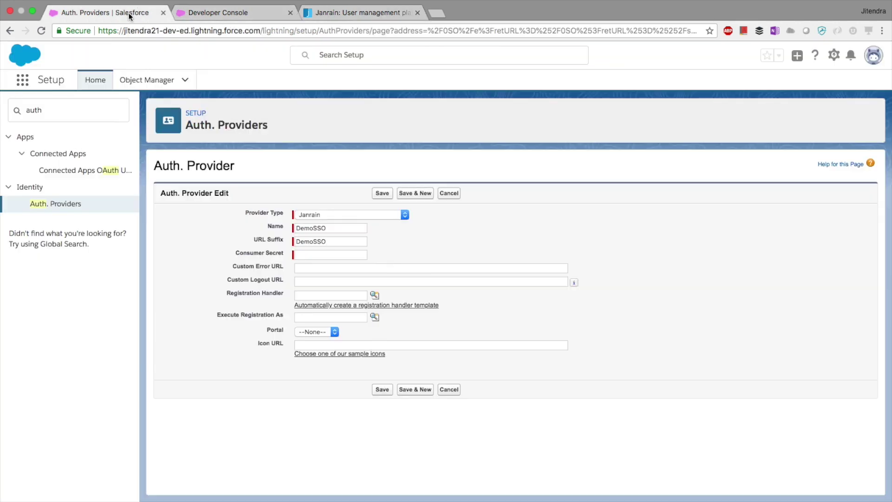
click(311, 254)
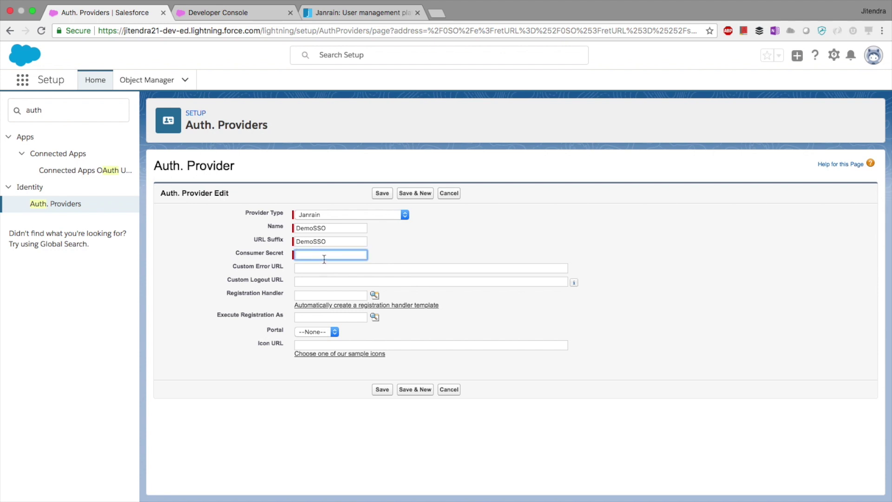
click(375, 317)
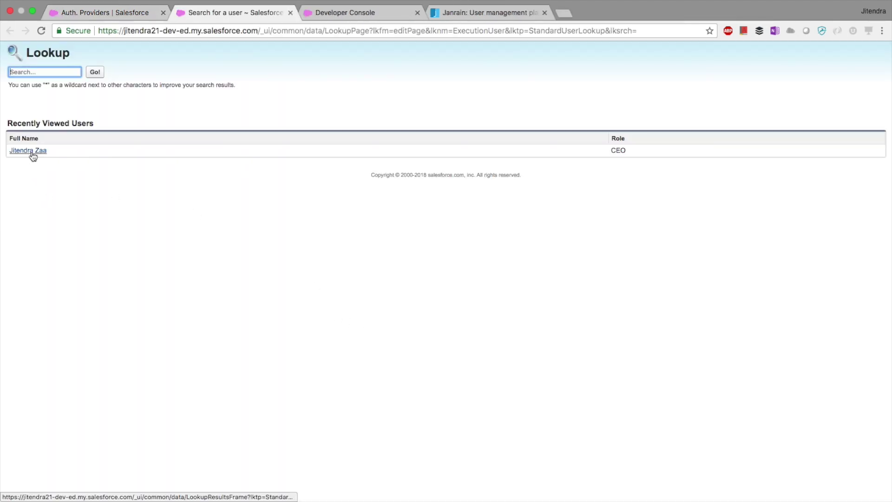
click(29, 151)
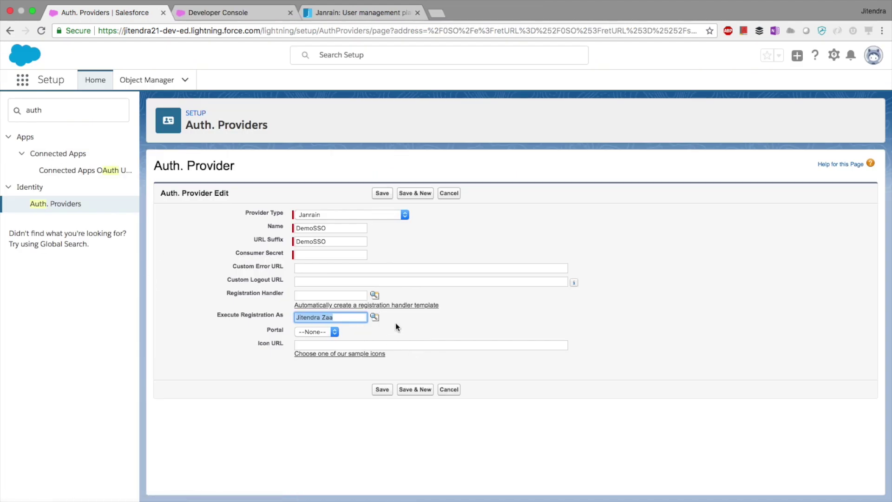
click(409, 326)
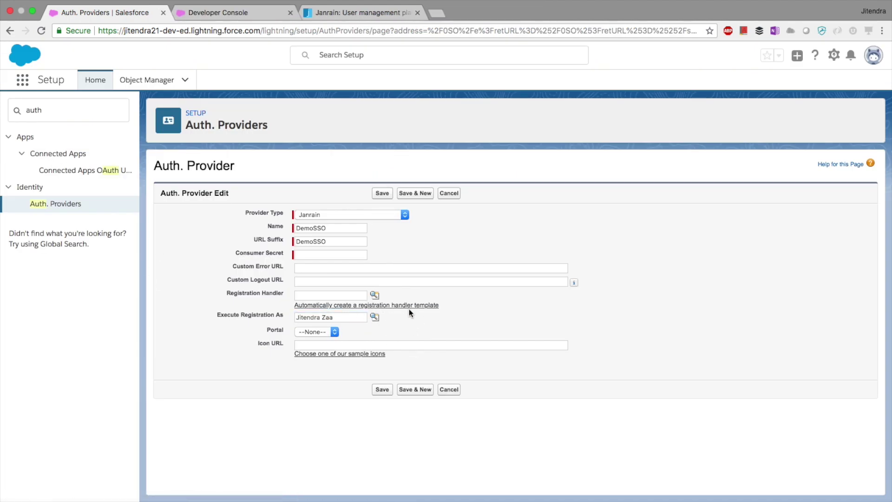
click(410, 307)
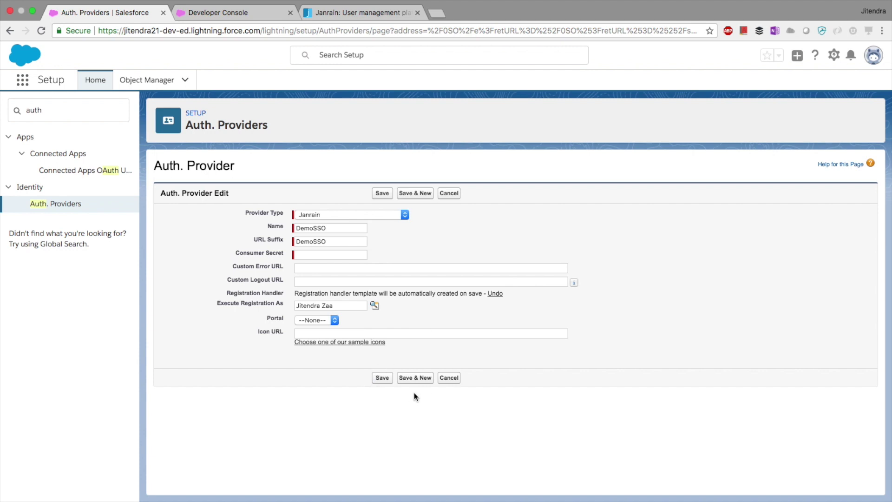
Step: Discard the DemoSSO form and open the existing JainrainProvider's details instead
click(326, 322)
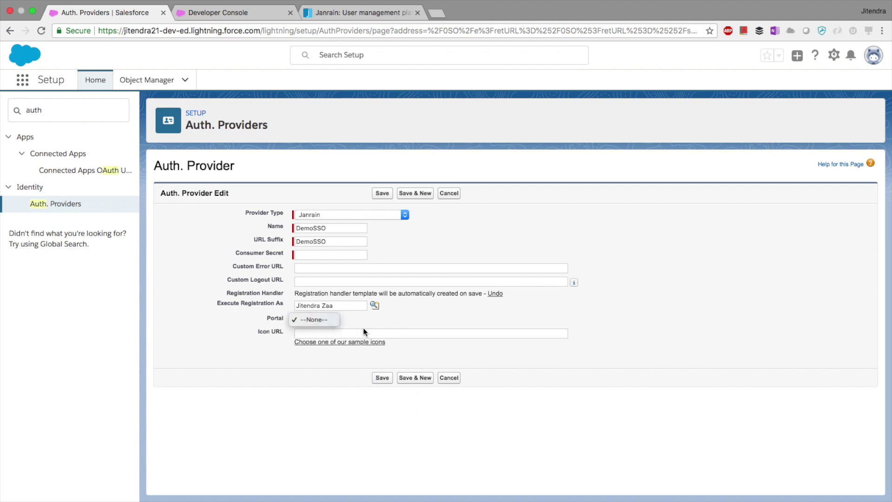
click(389, 327)
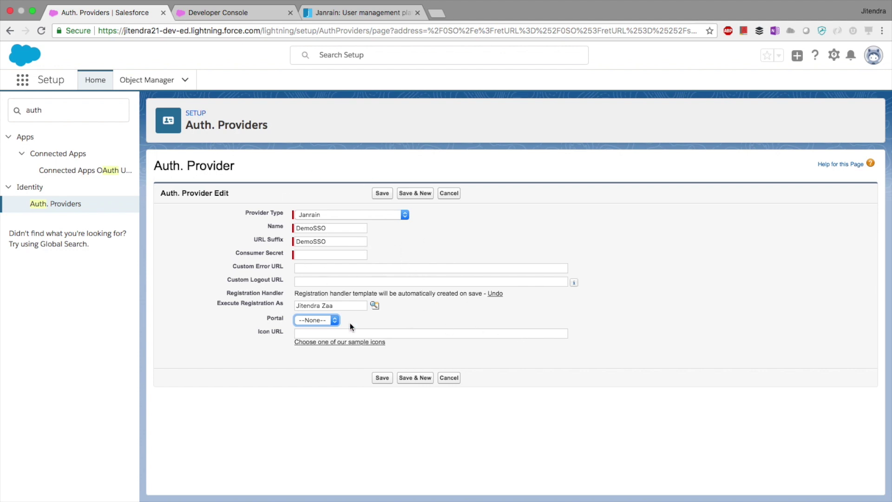
click(427, 420)
click(449, 377)
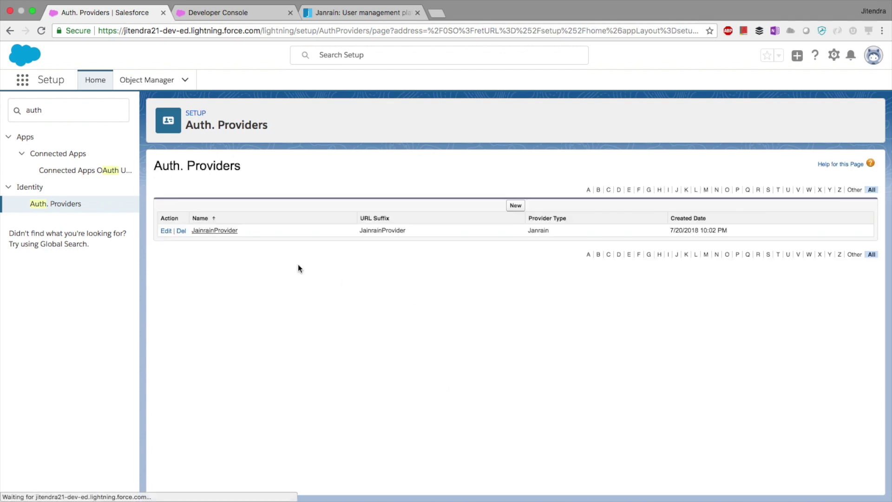
click(213, 232)
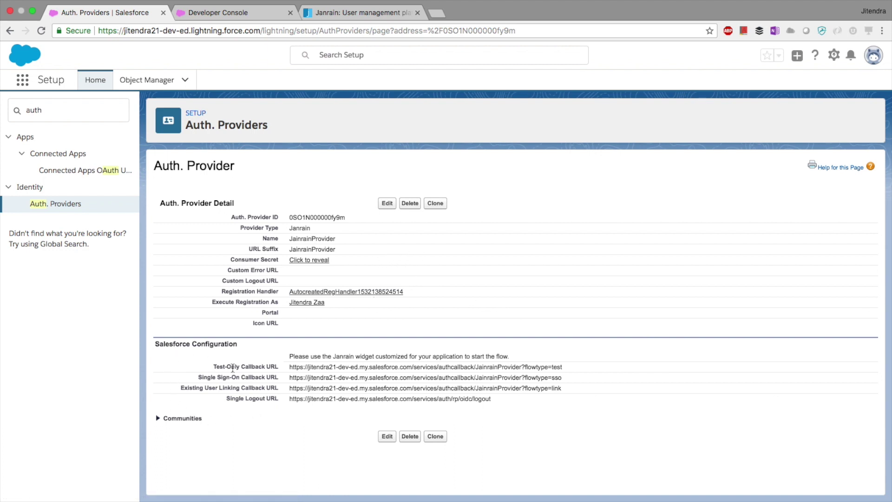
Step: Copy JainrainProvider's Single Sign-On Callback URL, then return to Janrain's SFDCIloveSSO Application Settings
right_click(442, 412)
click(265, 364)
drag(266, 364, 528, 408)
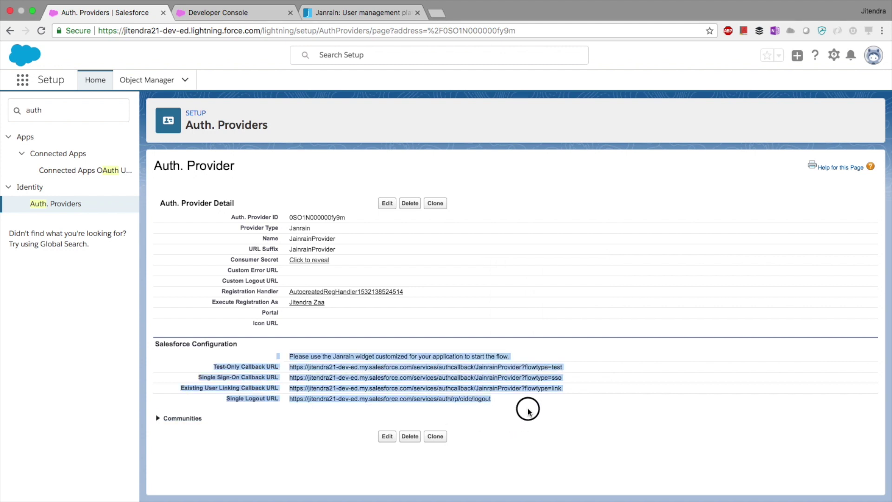
click(528, 412)
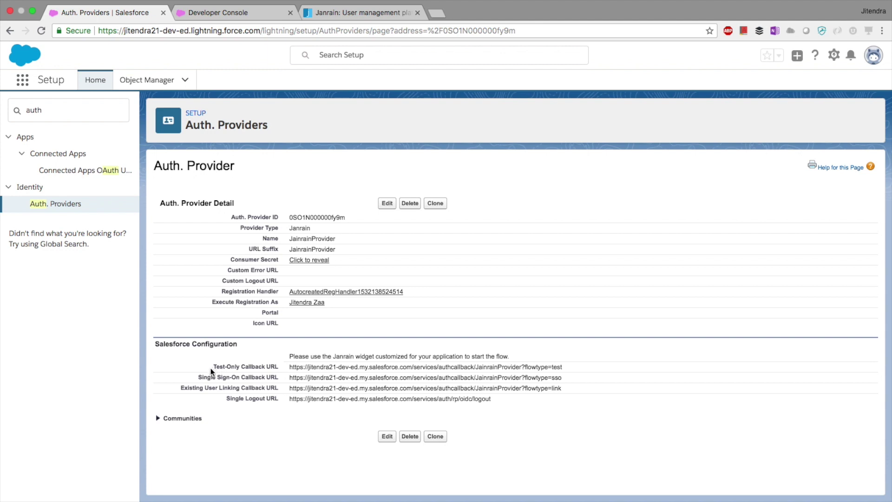
drag(199, 377, 283, 381)
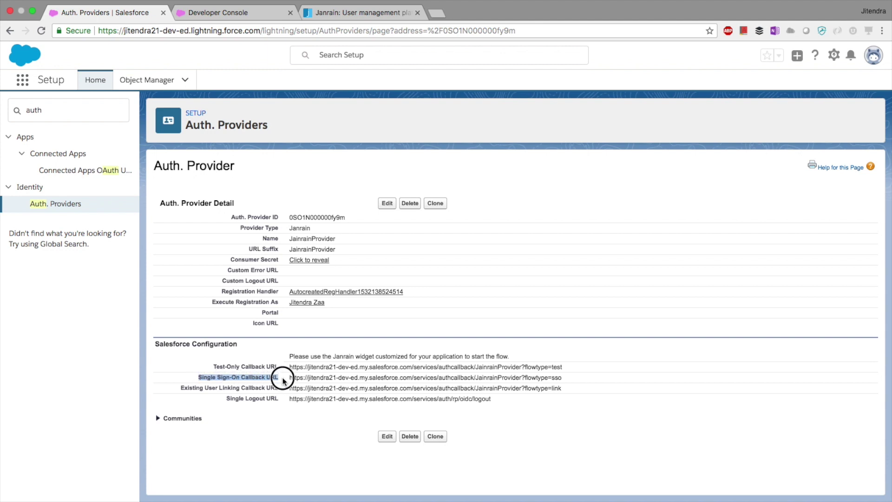
click(217, 375)
drag(199, 377, 289, 380)
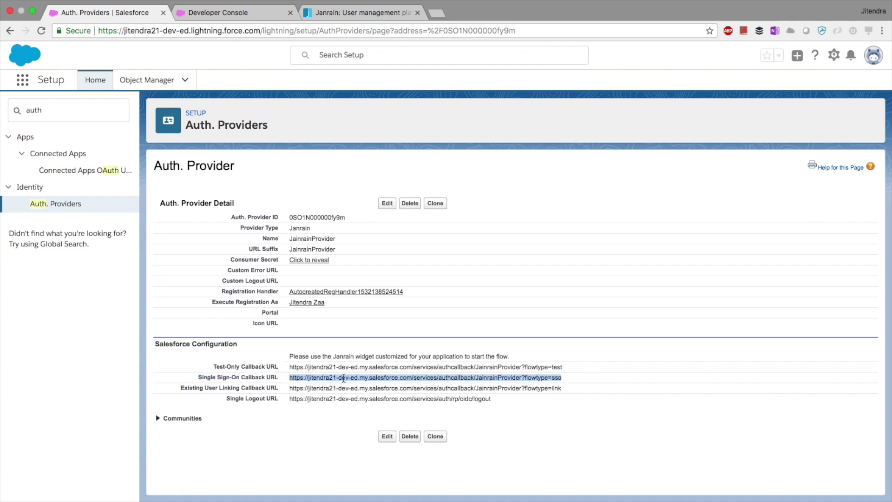
click(339, 24)
click(287, 198)
Step: Check the whitelisted visual.force.com domains, leaving the whitelist unchanged
scroll(289, 195, down, 1)
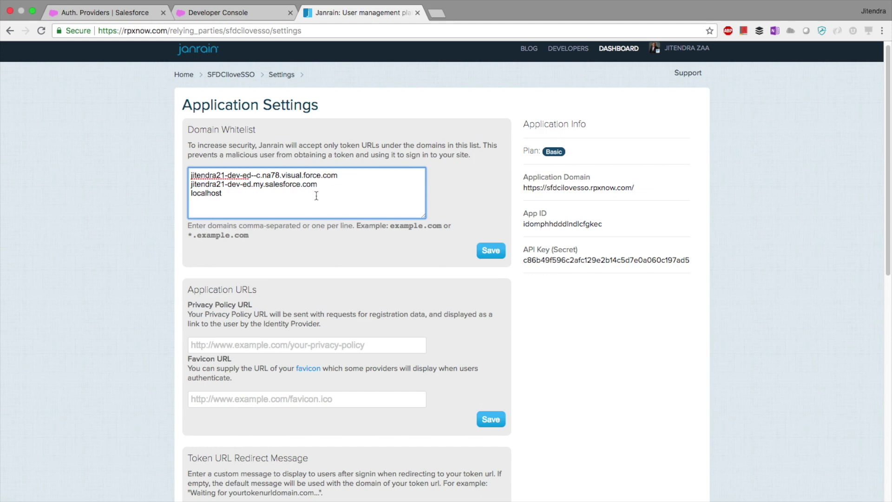
drag(318, 184, 176, 182)
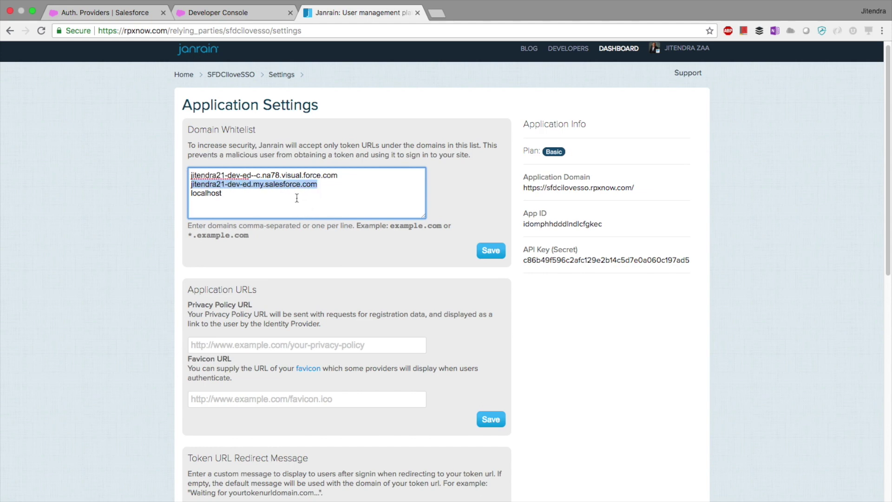
drag(337, 175, 180, 171)
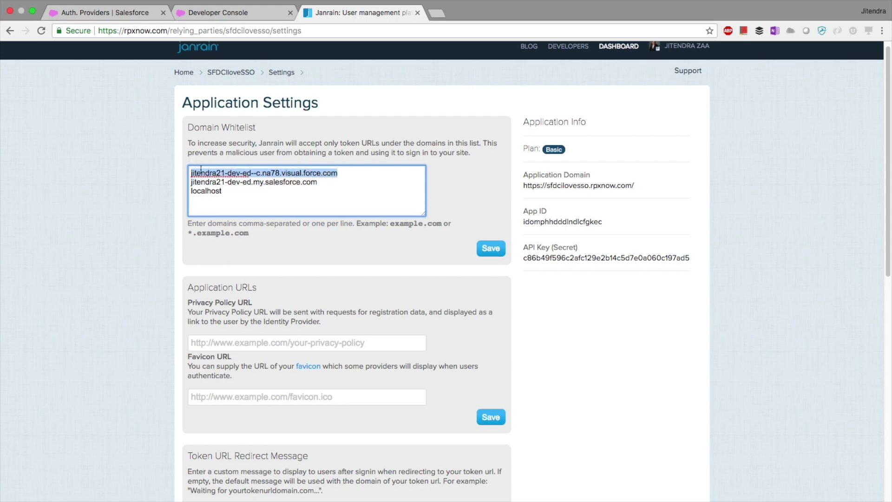
scroll(199, 161, down, 2)
scroll(495, 182, up, 2)
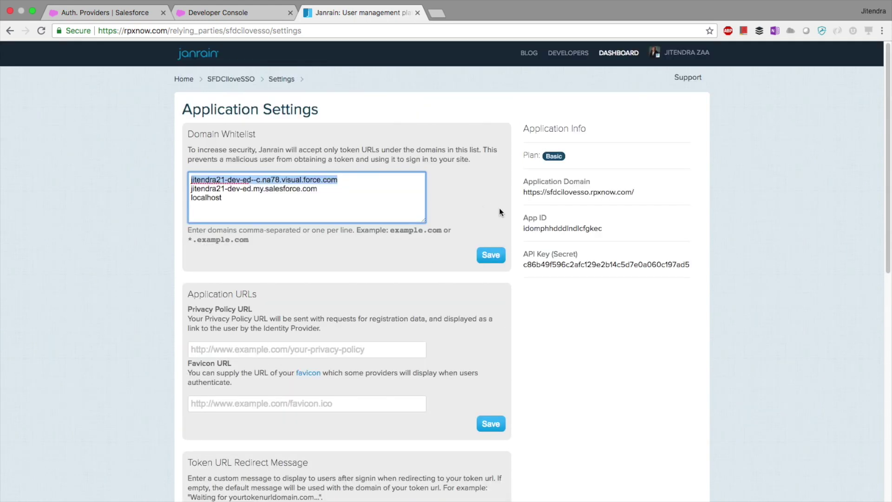
Step: Return to the SFDCIloveSSO overview showing Twitter 64%, Yahoo 32% and Facebook 4%
click(238, 84)
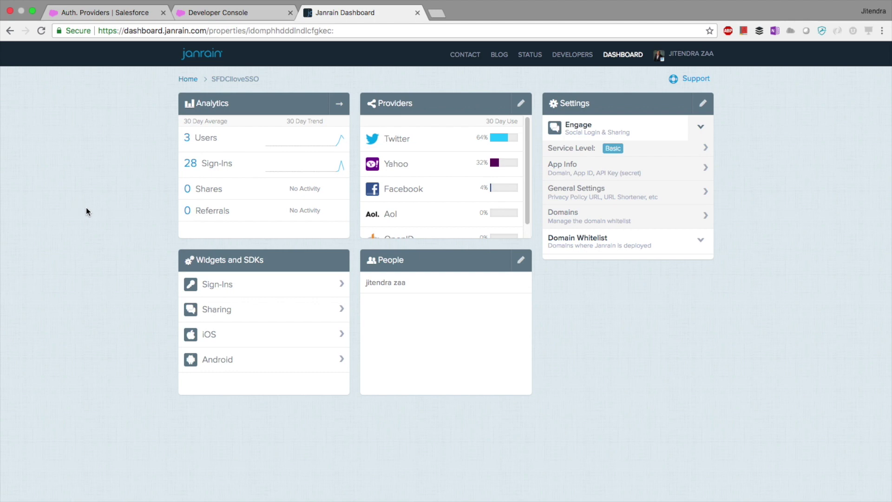
mouse_move(461, 147)
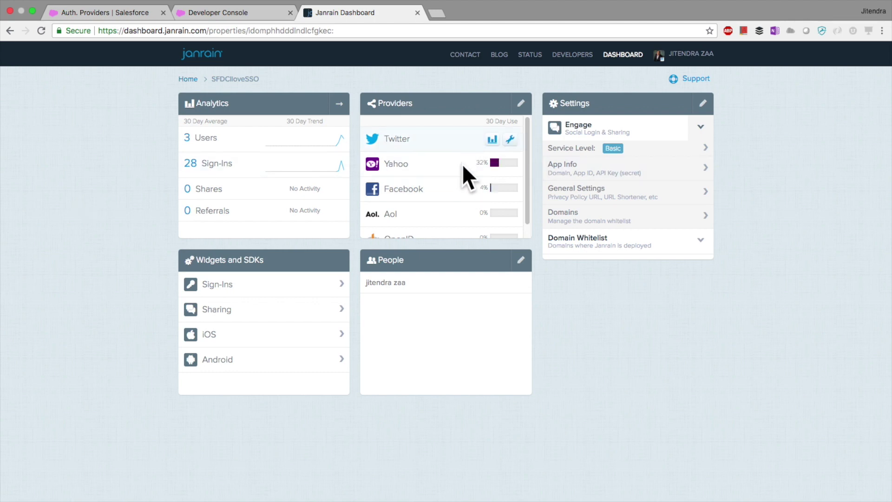
mouse_move(371, 185)
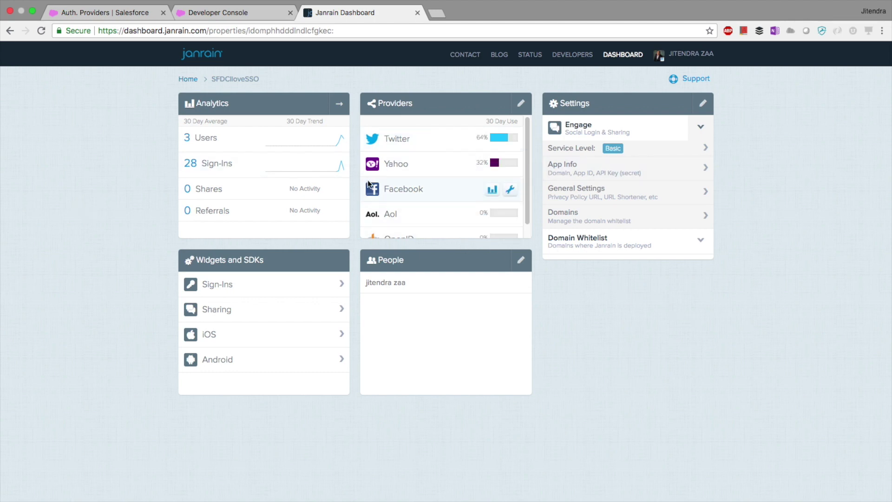
mouse_move(408, 177)
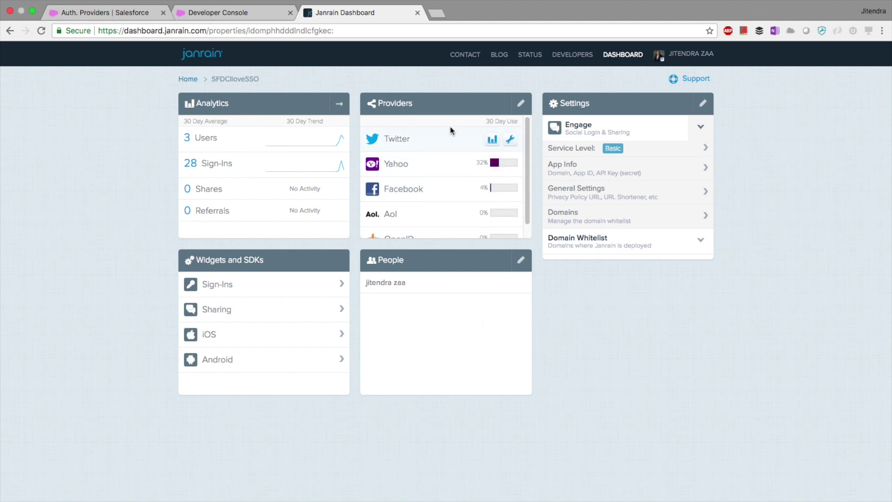
click(519, 109)
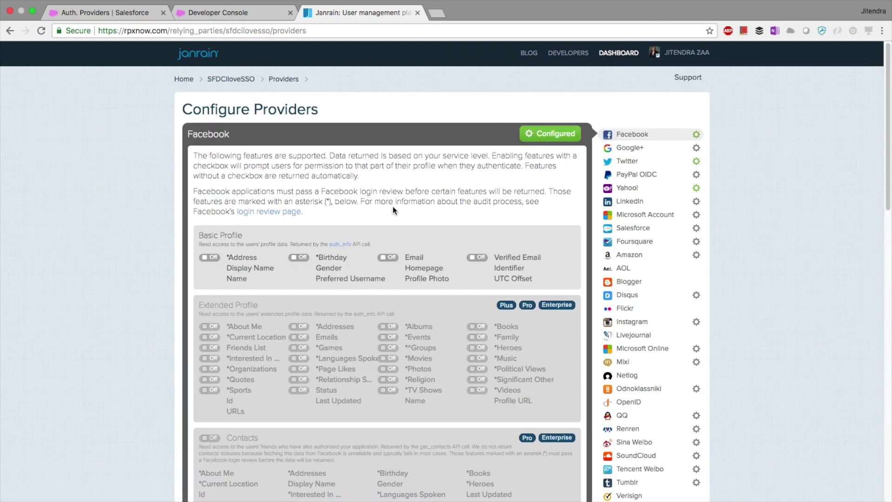
scroll(625, 205, down, 5)
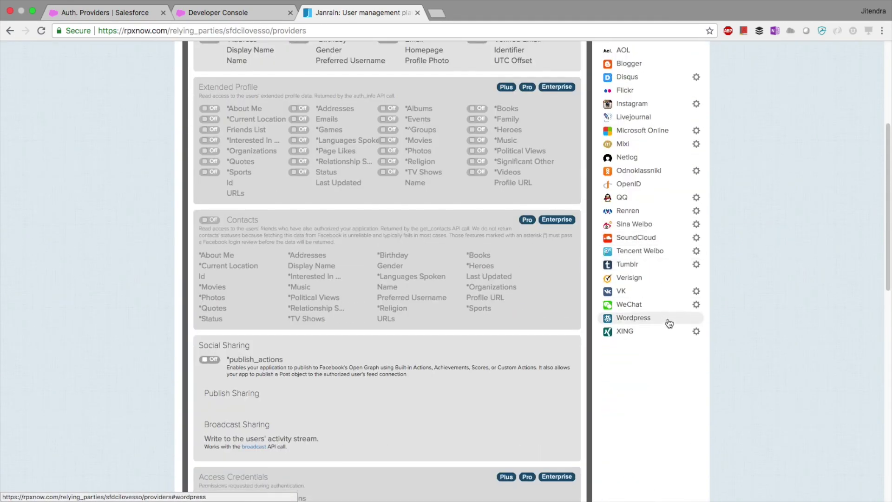
scroll(671, 341, up, 4)
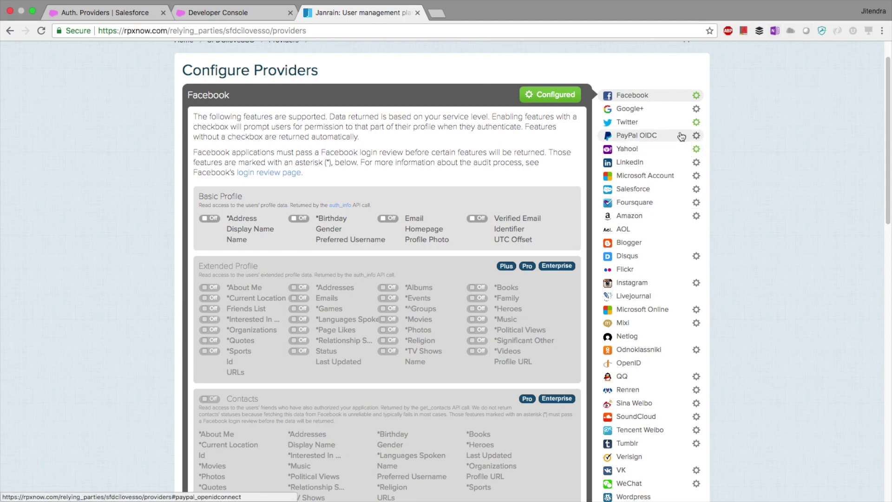
click(632, 110)
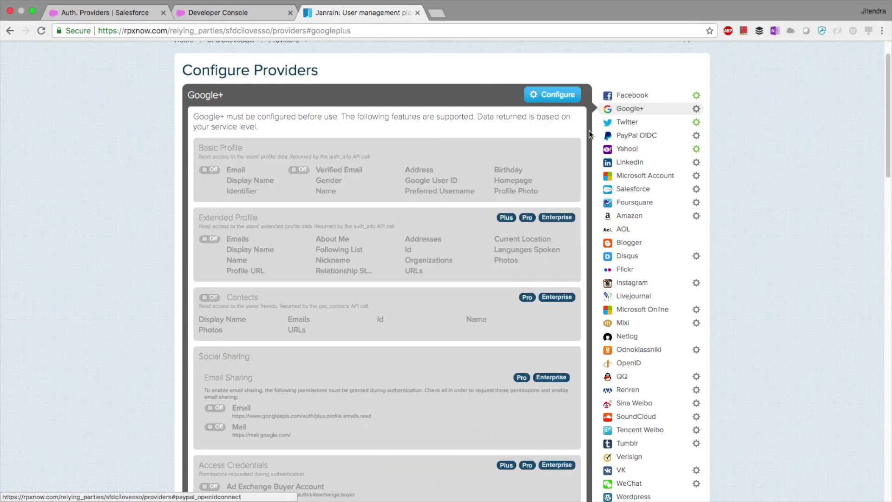
click(548, 96)
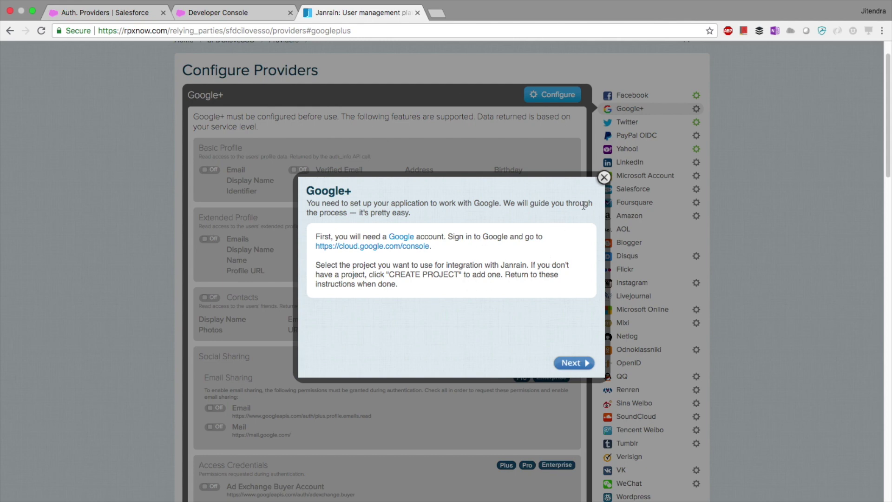
scroll(534, 279, down, 8)
scroll(534, 280, up, 9)
click(603, 185)
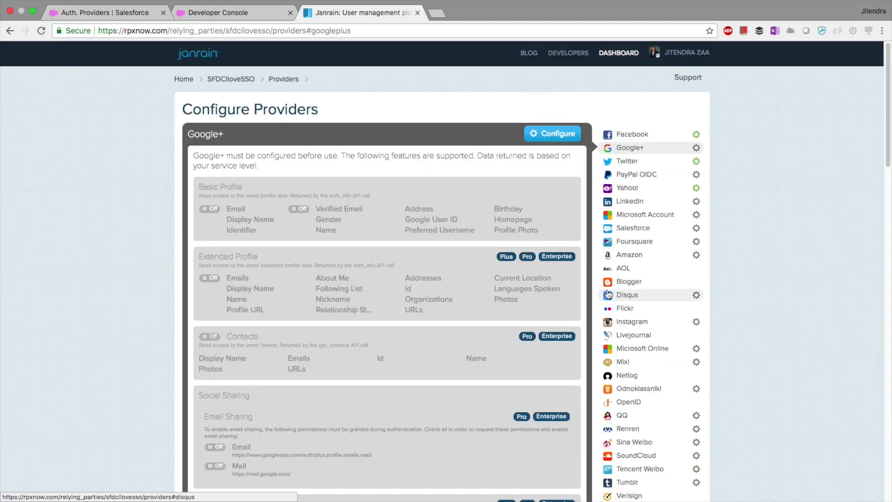
click(227, 79)
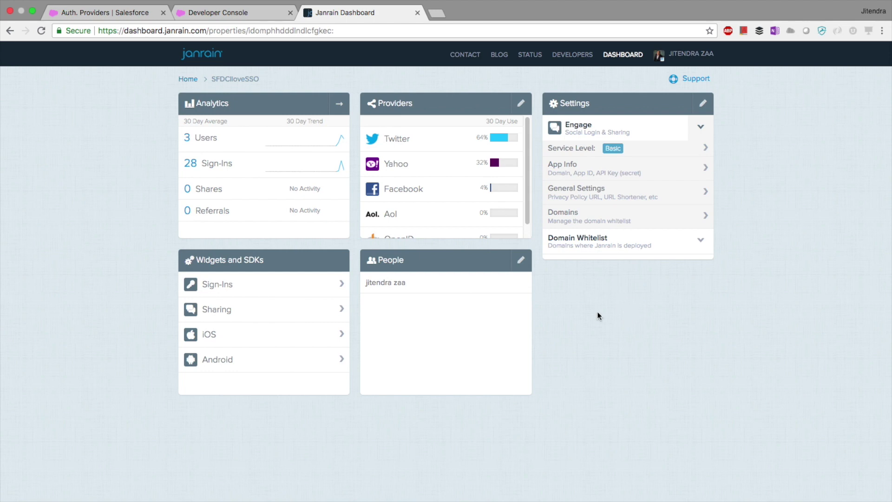
Step: View Janrain's Sign-in widget configuration, then return to the JainrainProvider detail page
click(270, 263)
drag(270, 264, 180, 259)
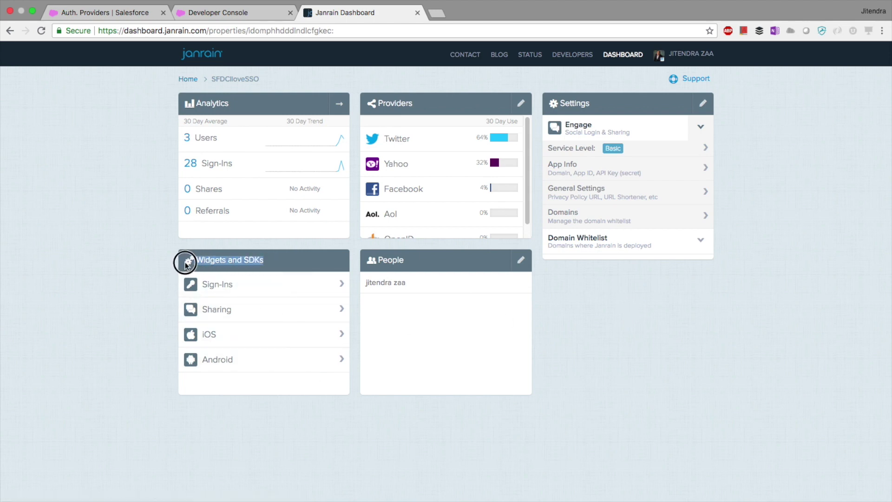
click(135, 299)
click(225, 285)
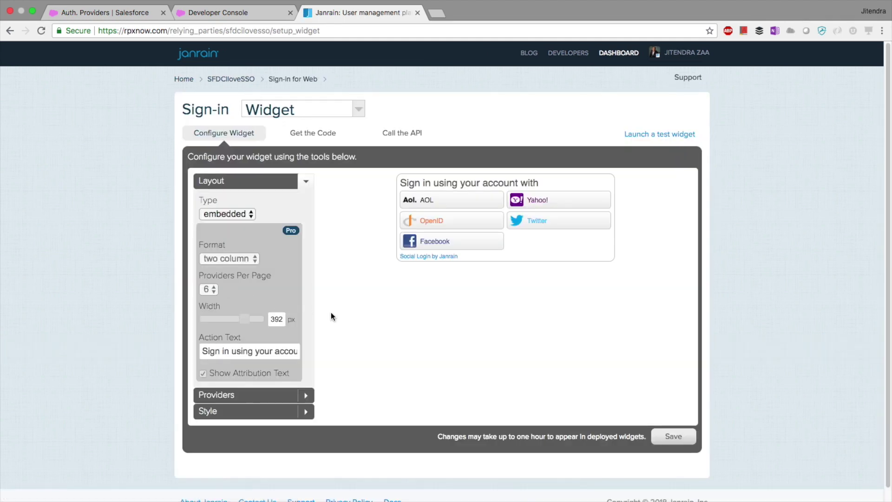
click(122, 16)
Step: Find My Domain via 'my do' and open its Authentication Configuration for editing in a new tab
click(65, 110)
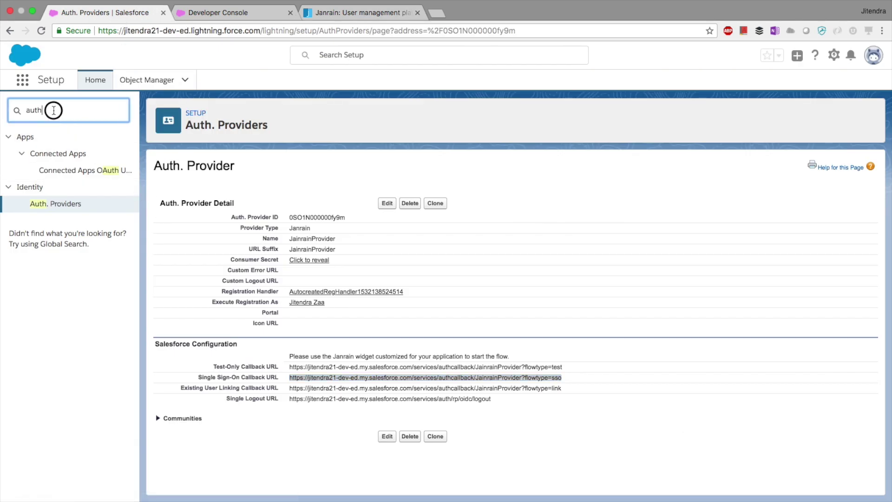
text(my do)
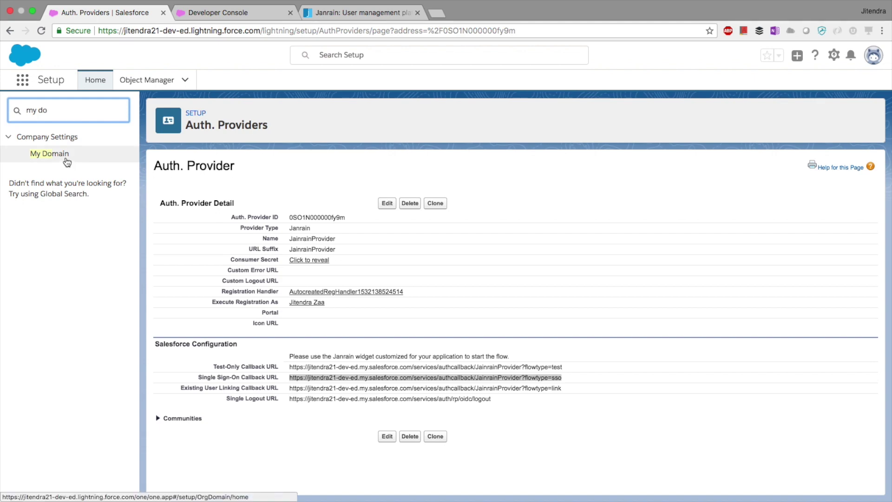
click(65, 159)
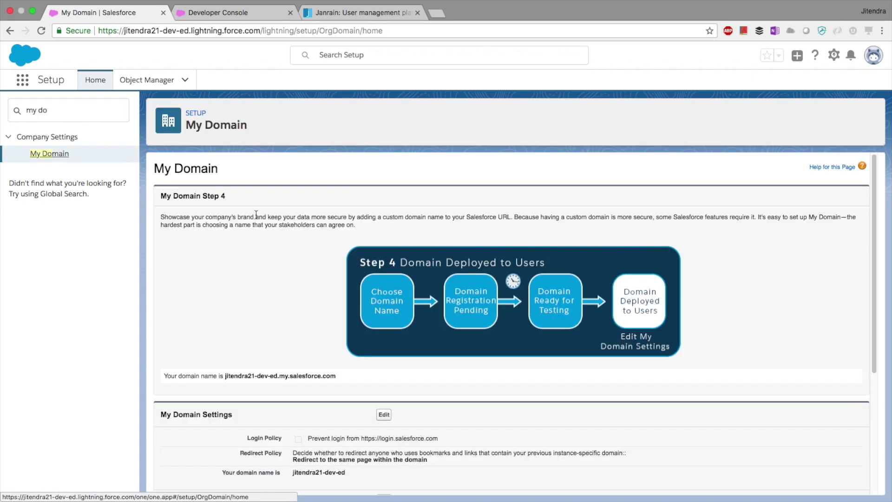
scroll(256, 217, down, 4)
click(384, 343)
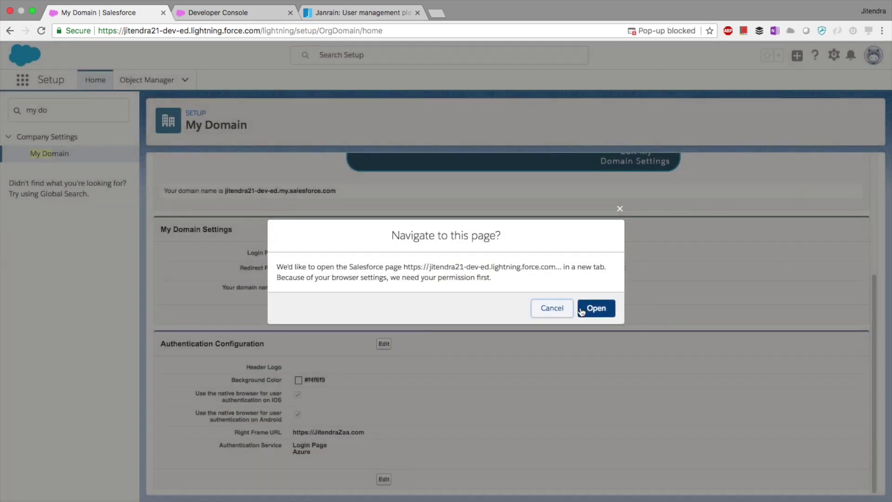
click(584, 309)
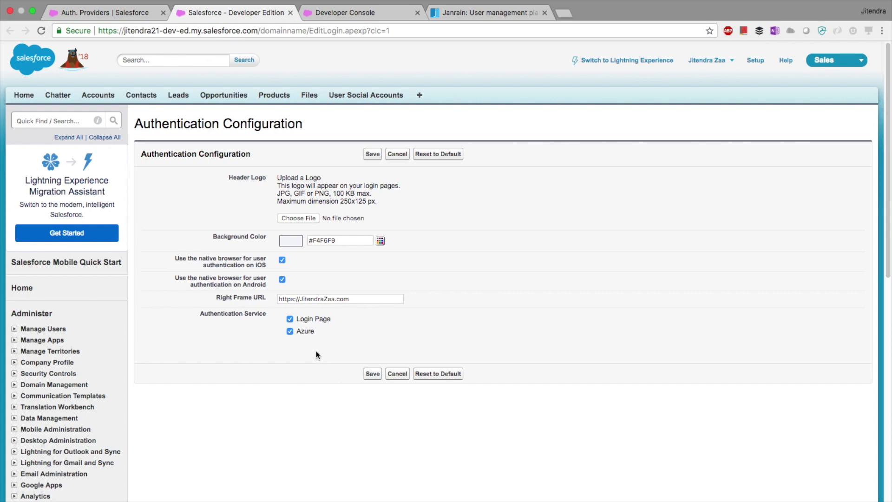
Step: Leave the Authentication Configuration unchanged and return to Janrain's Sign-in Widget configuration
click(456, 29)
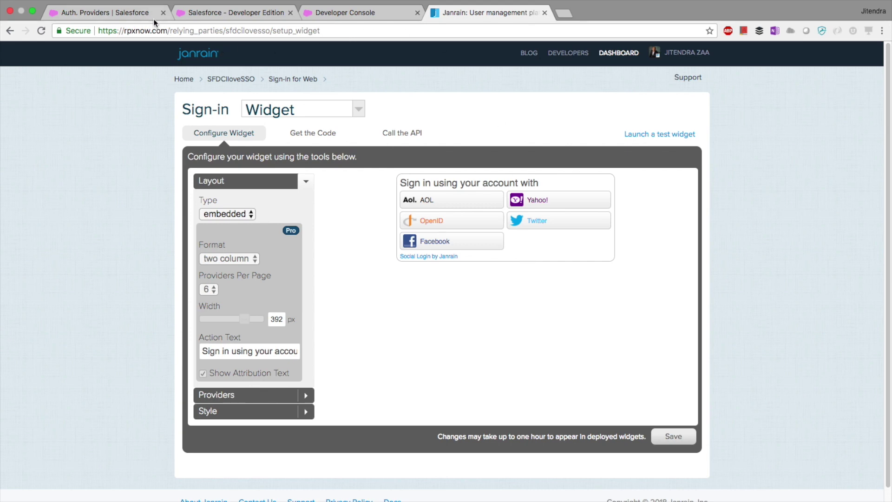
Step: Go back to Salesforce Setup and open the Sites page through a Quick Find search for 'site'
click(131, 15)
key(Escape)
click(59, 113)
key(super+a)
text(s)
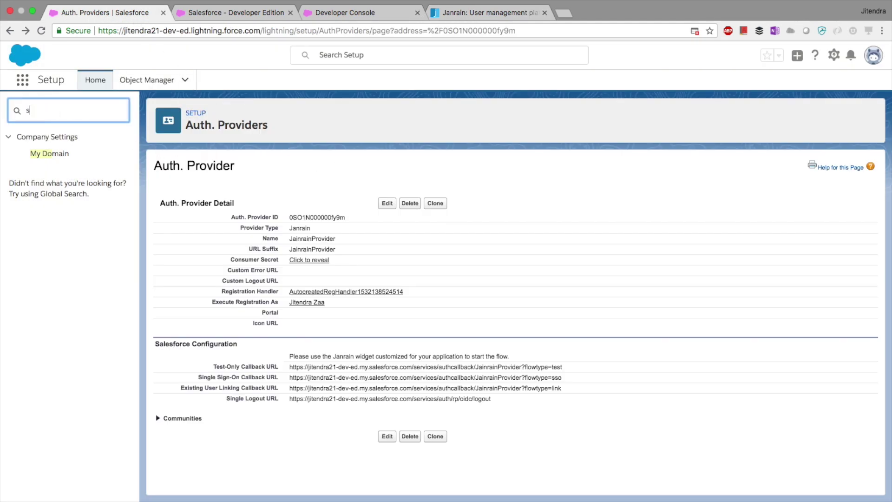
text(ite)
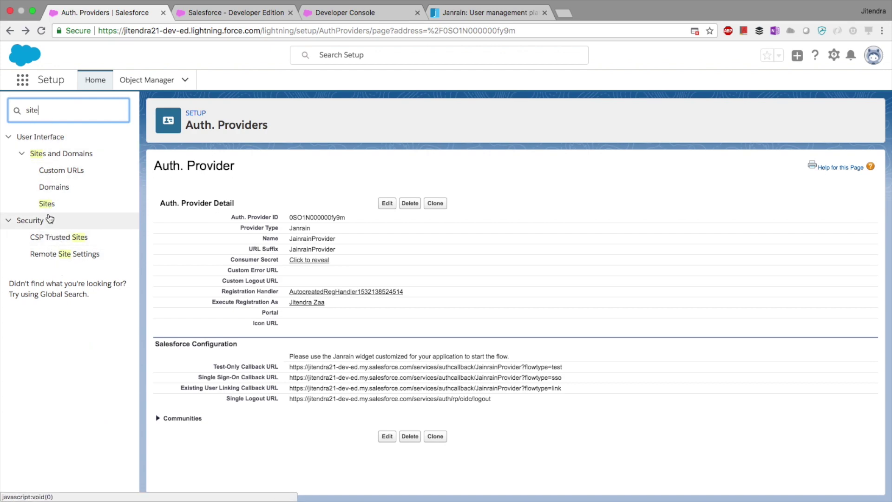
click(48, 206)
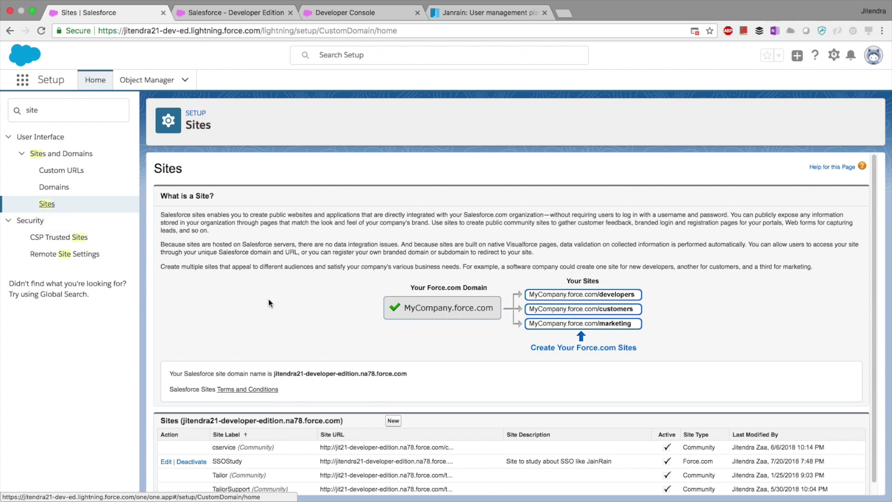
Step: Open the SSOStudy site's details, whose active home page is JainrainSSO, then bring up the Developer Console
scroll(269, 306, down, 1)
click(240, 447)
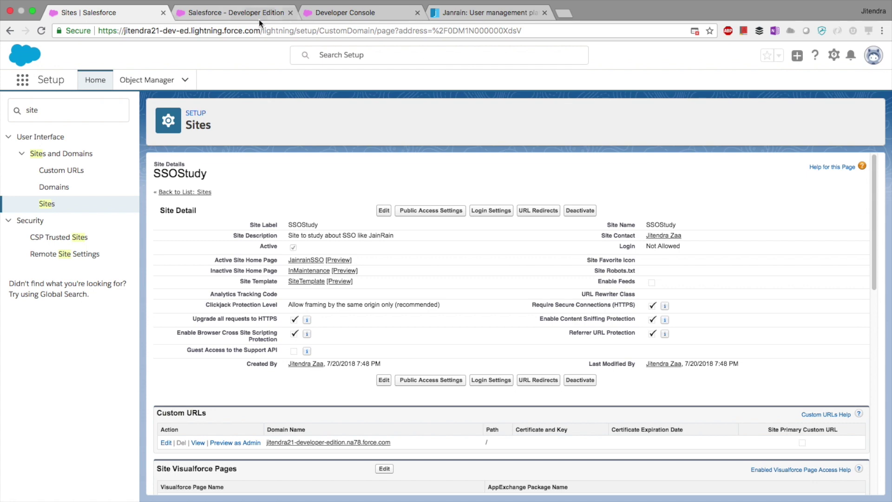
click(328, 13)
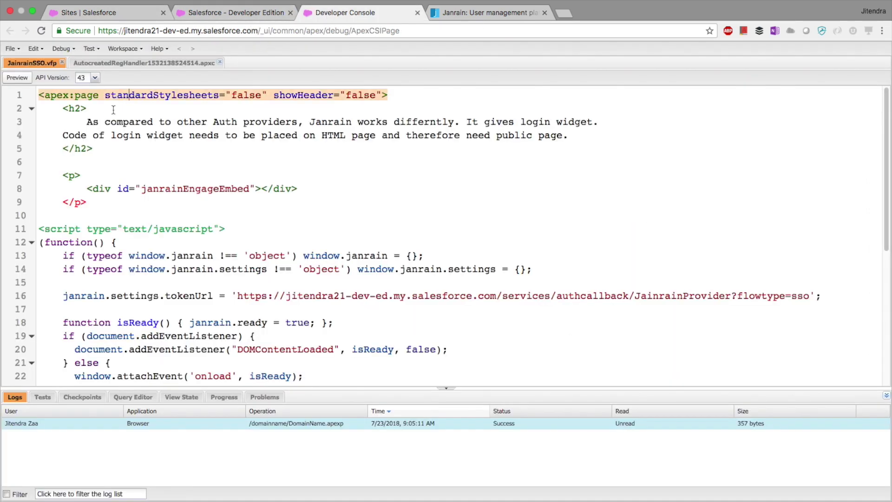
Step: Review JainrainSSO.vfp's h2 heading block and the embedded Janrain widget script
click(176, 123)
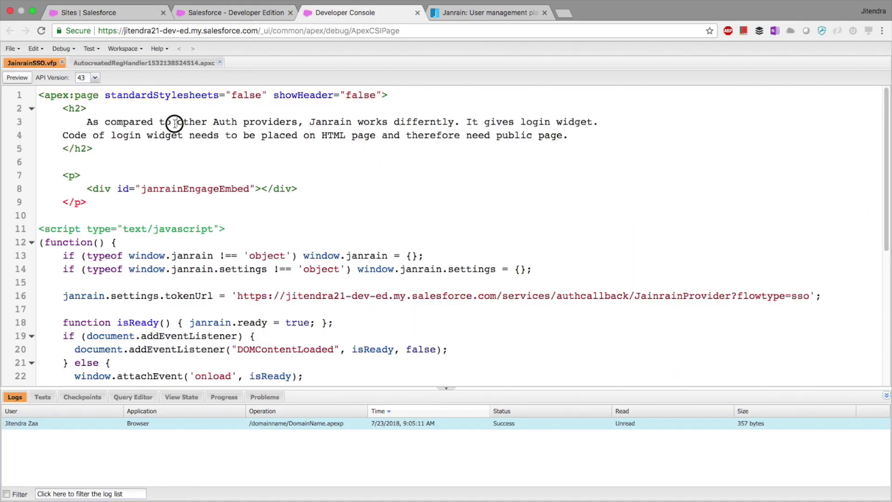
drag(103, 149, 63, 108)
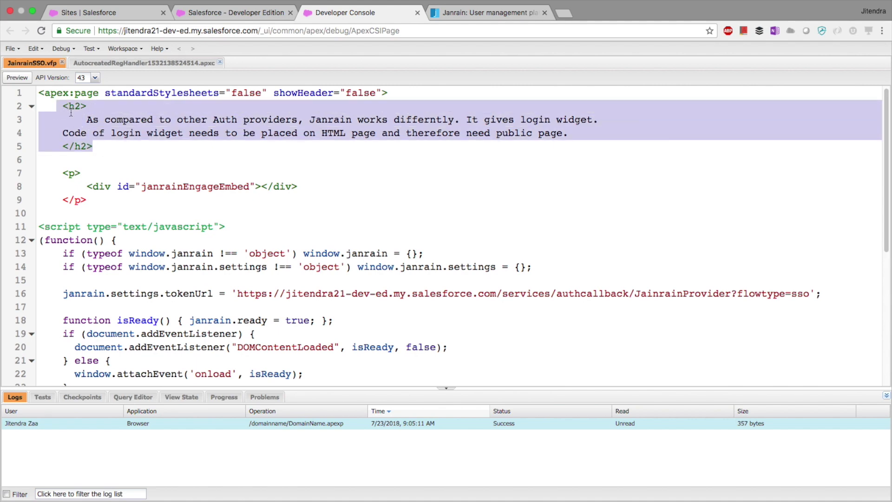
scroll(181, 142, down, 1)
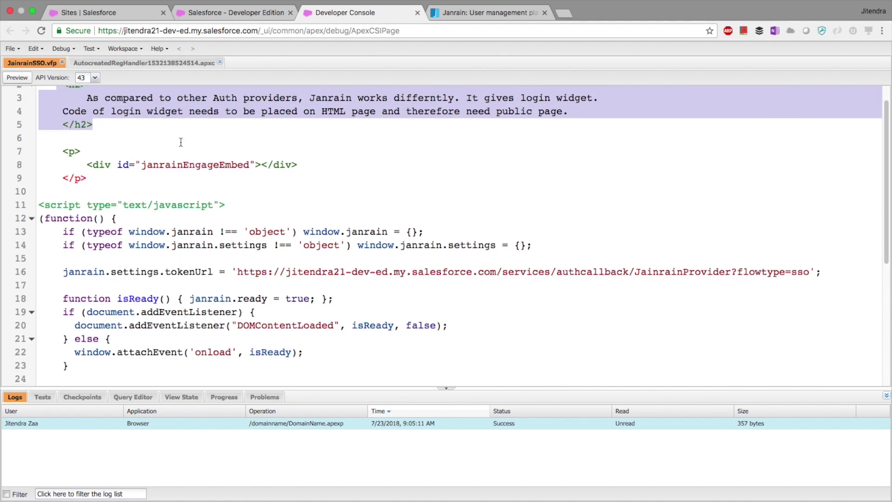
scroll(181, 142, down, 1)
scroll(157, 156, down, 7)
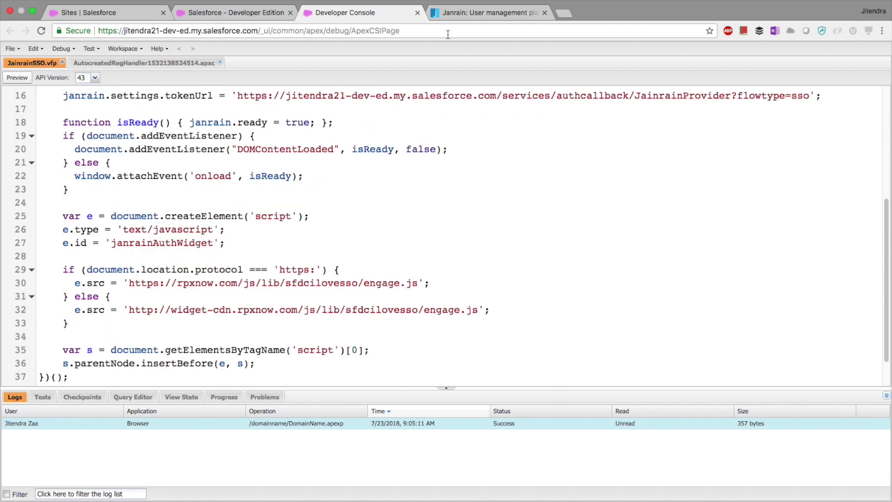
click(456, 13)
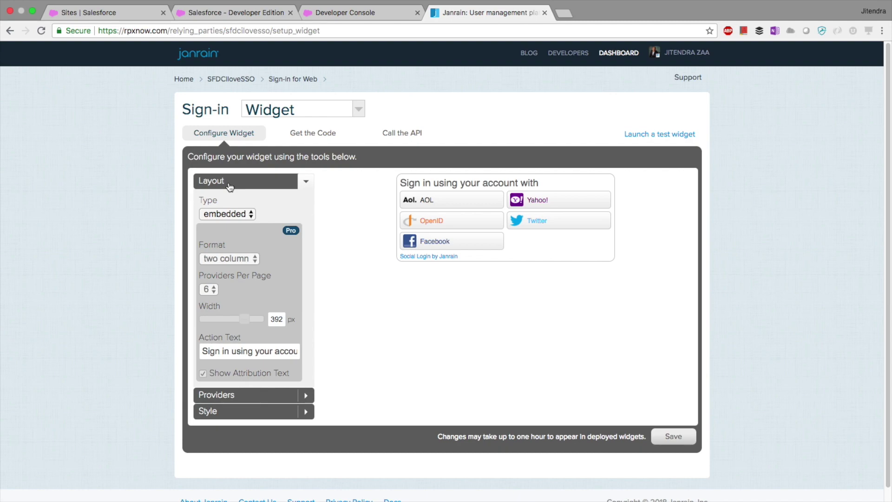
Step: Review the widget's sign-in provider list and try a test widget, then return to the configuration
click(246, 397)
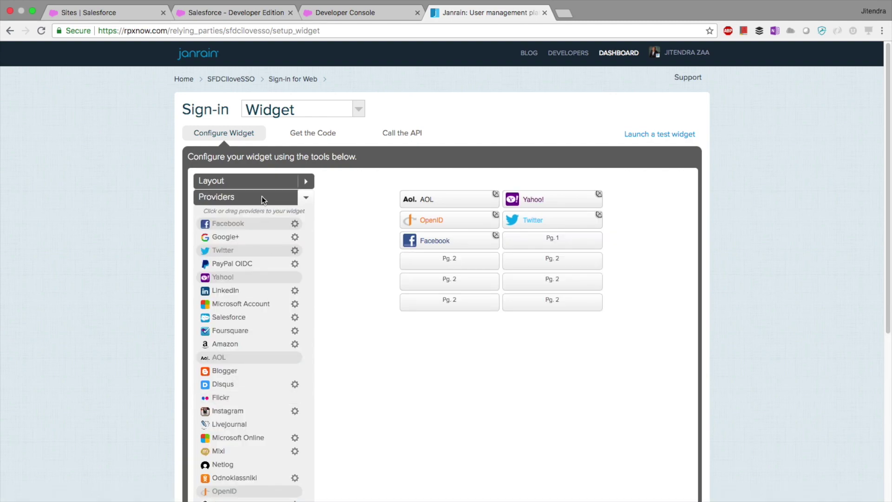
scroll(511, 313, down, 5)
scroll(529, 309, up, 5)
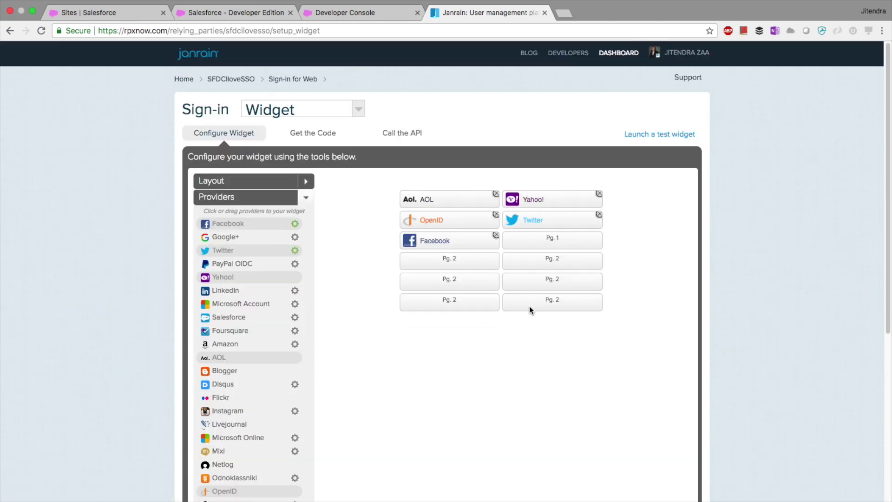
click(663, 134)
click(527, 174)
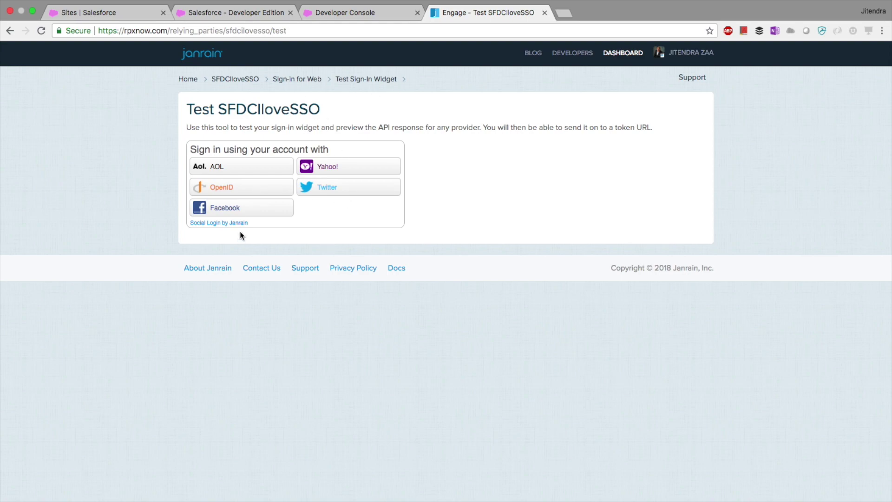
click(9, 31)
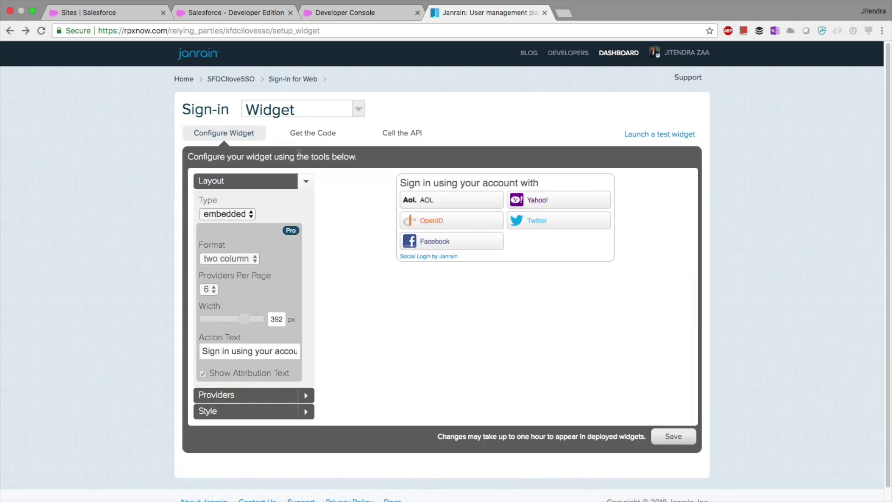
Step: Inspect the generated widget embed code, including the janrainEngageEmbed div and tokenUrl placeholder line
click(311, 134)
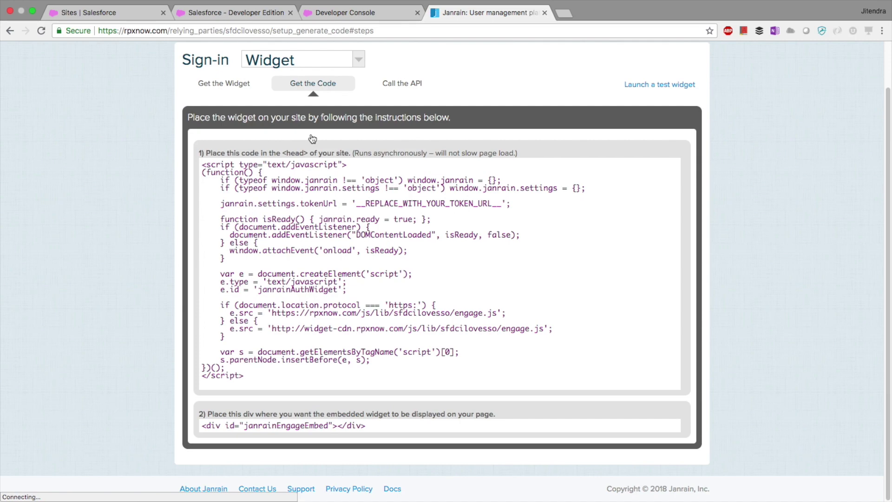
click(247, 199)
scroll(248, 197, up, 2)
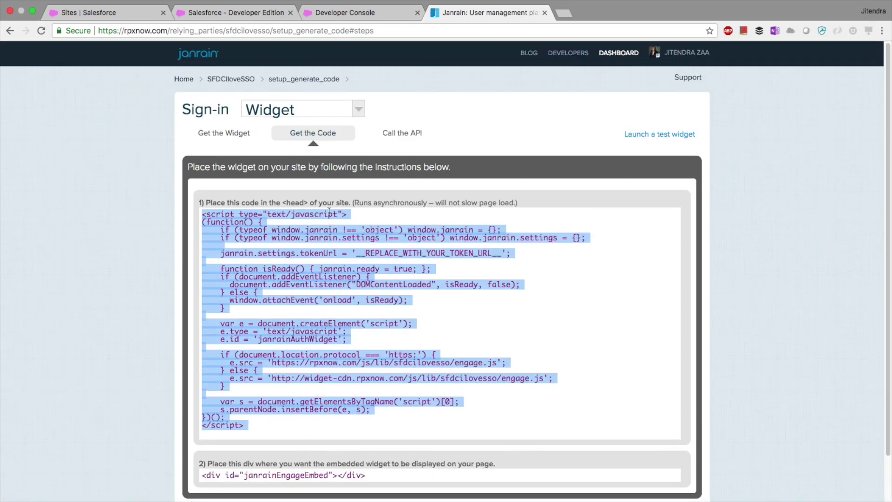
scroll(360, 227, down, 2)
click(295, 424)
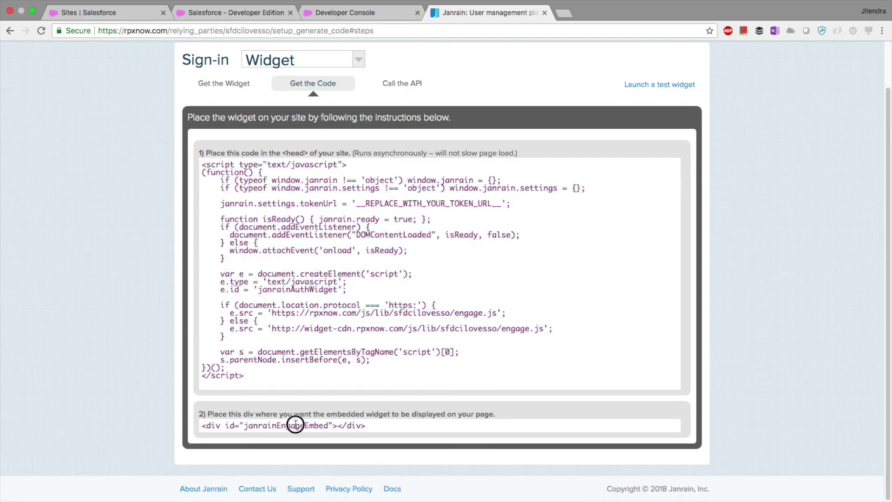
click(389, 208)
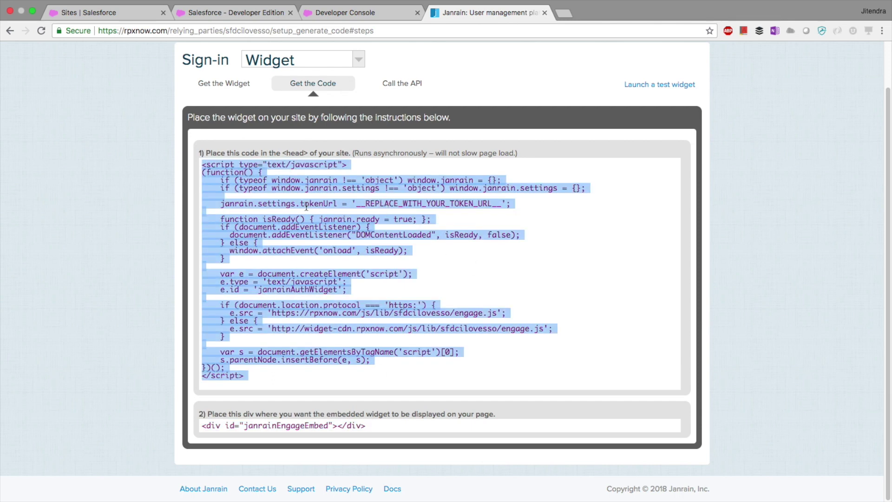
click(223, 203)
click(158, 230)
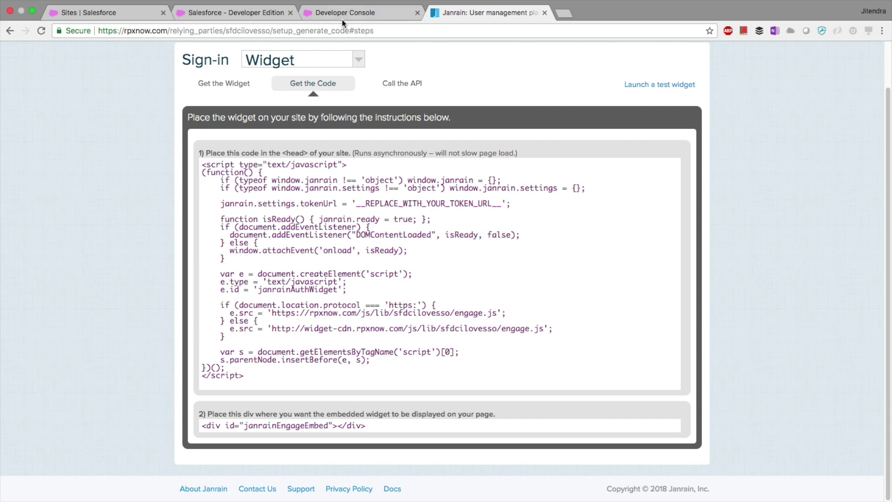
click(142, 19)
drag(96, 111, 13, 114)
Step: Look up JainrainProvider's Single Sign-On Callback URL under Auth. Providers, then return to JainrainSSO.vfp
text(a)
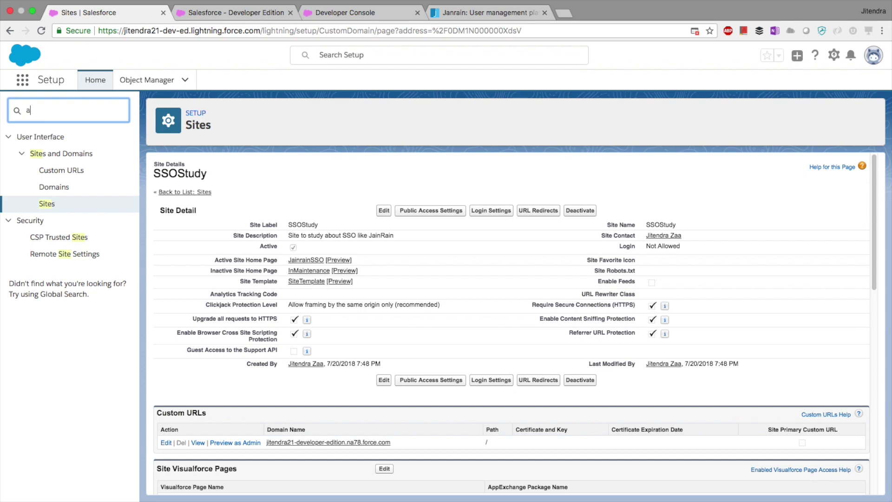
text(uth)
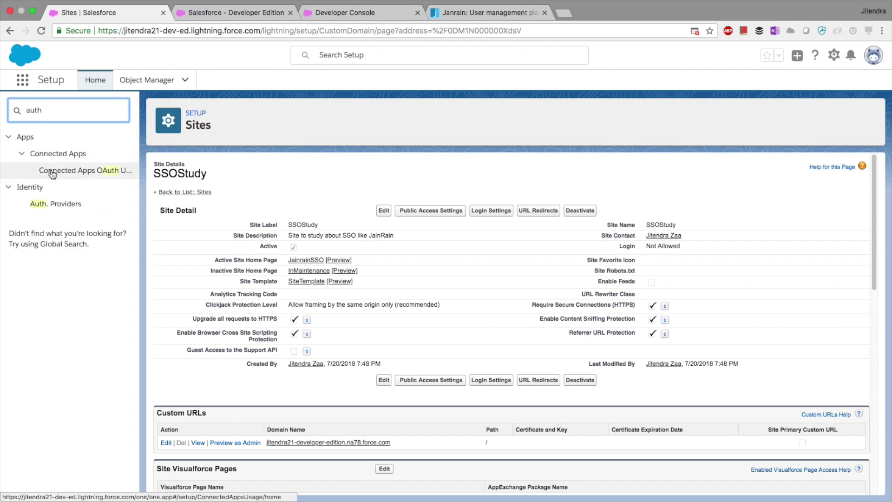
click(72, 208)
click(208, 230)
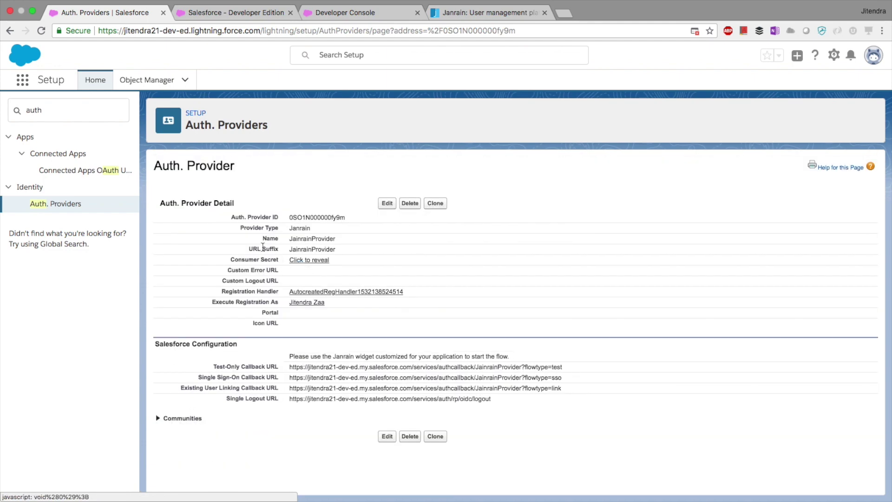
drag(563, 377, 294, 380)
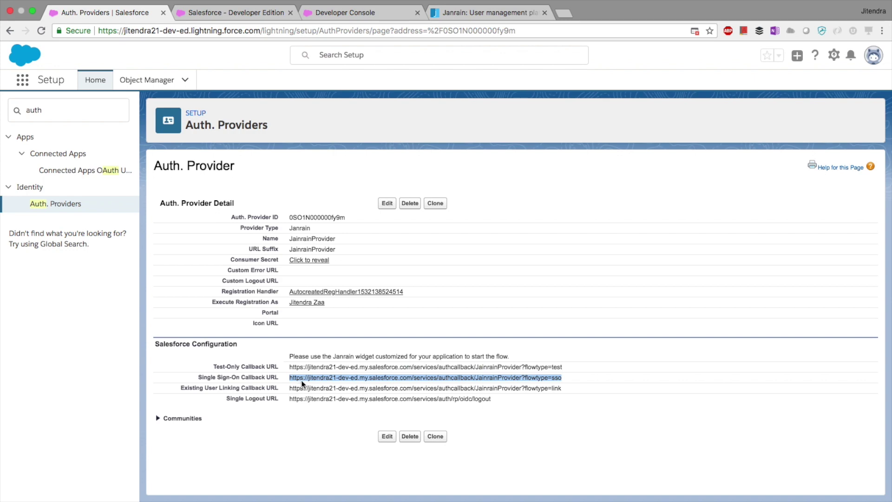
click(243, 14)
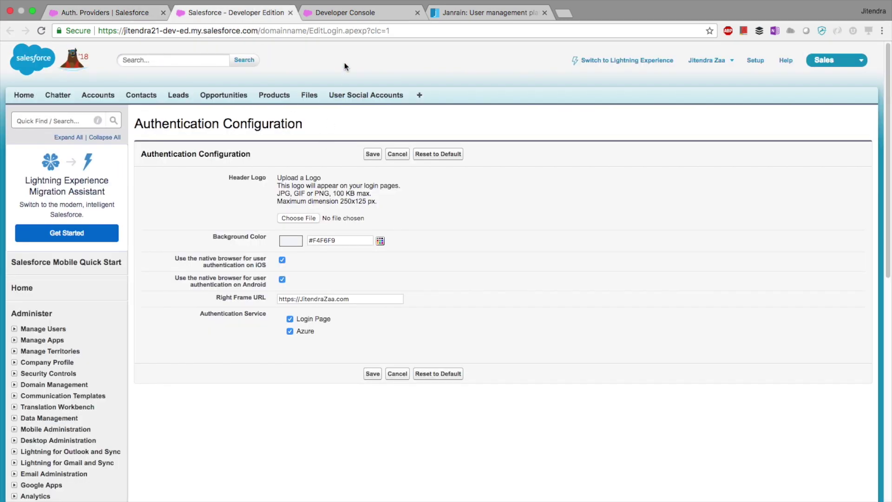
click(347, 12)
Step: Close the Developer Edition tab, verify line 16's tokenUrl matches the callback URL, and preview JainrainSSO
click(290, 13)
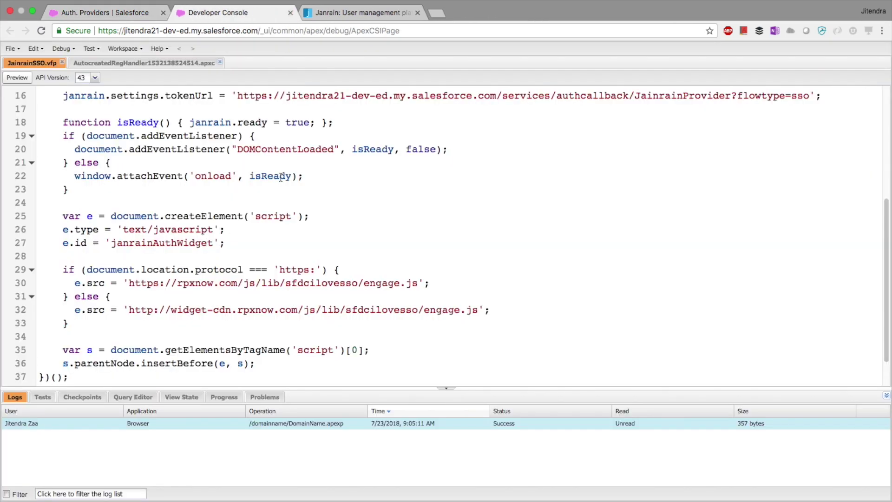
scroll(265, 237, up, 1)
scroll(265, 237, up, 1)
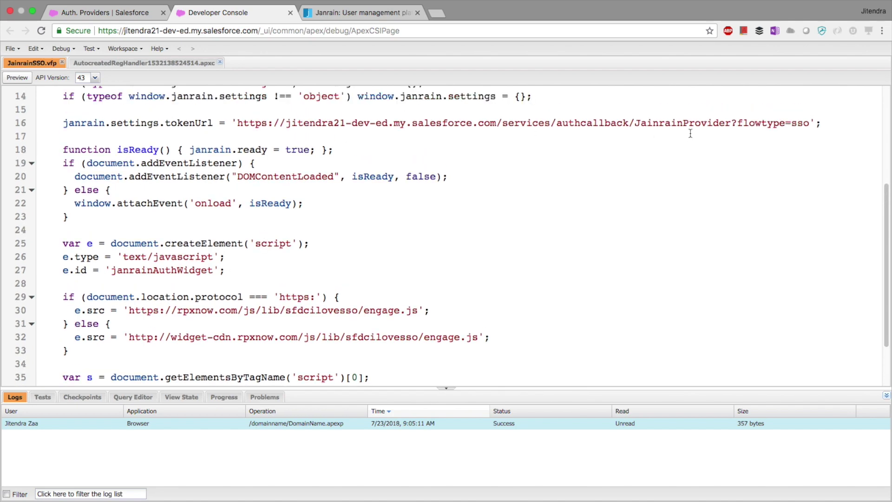
drag(809, 123, 235, 124)
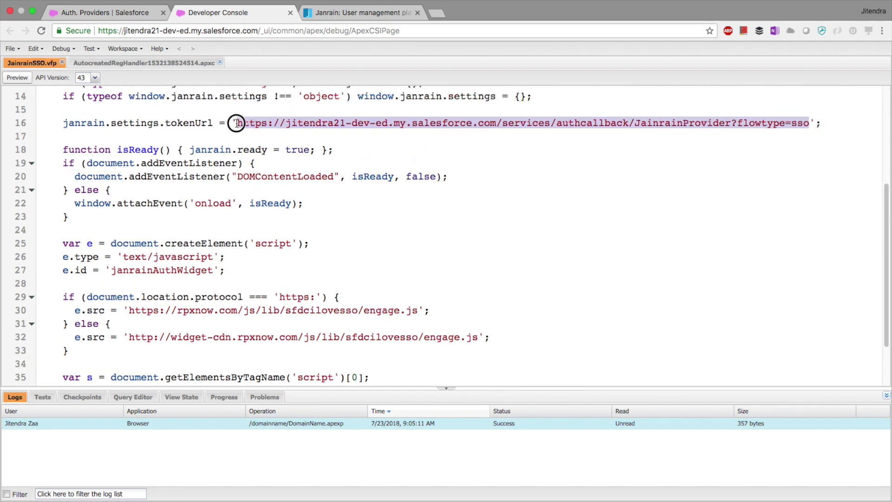
click(239, 135)
scroll(267, 159, up, 10)
scroll(186, 139, down, 1)
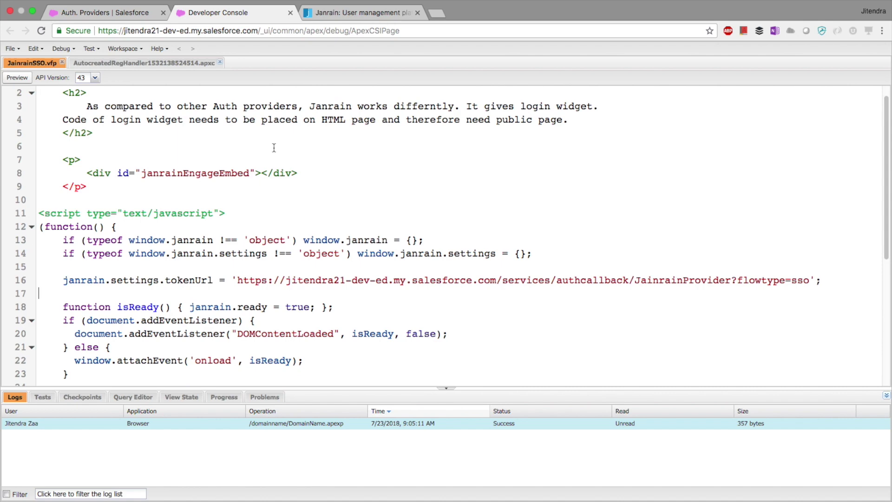
click(21, 79)
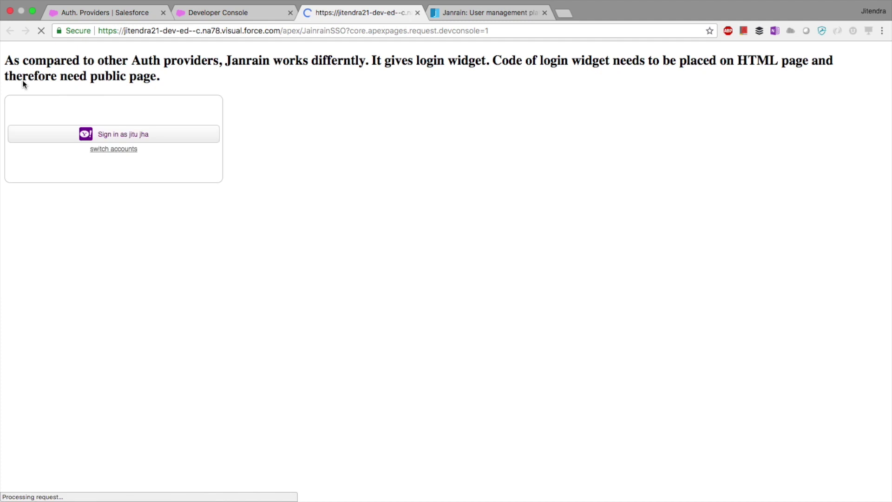
Step: Show the widget's AOL, Yahoo!, OpenID, Twitter and Facebook options, then open the AutocreatedRegHandler class
click(115, 153)
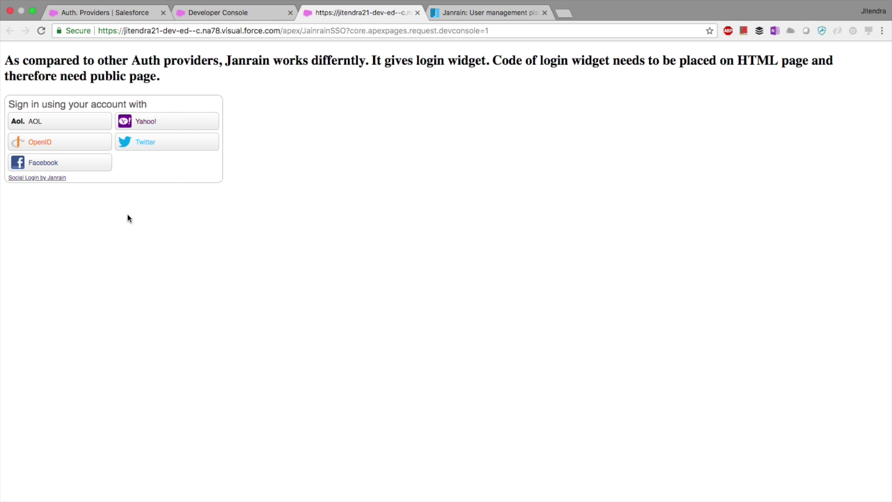
click(388, 144)
click(249, 13)
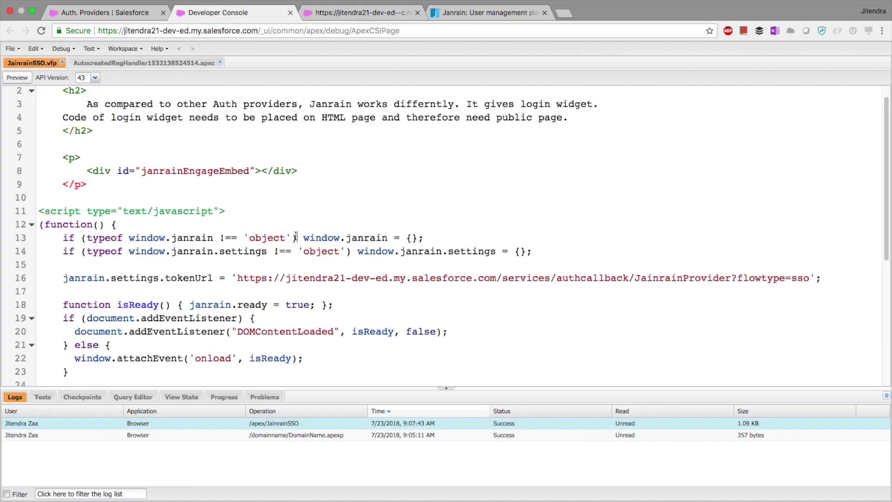
click(144, 63)
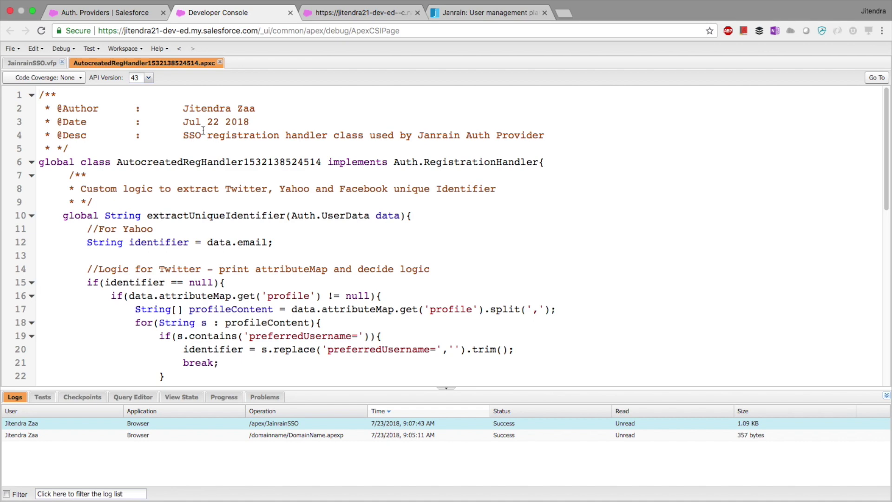
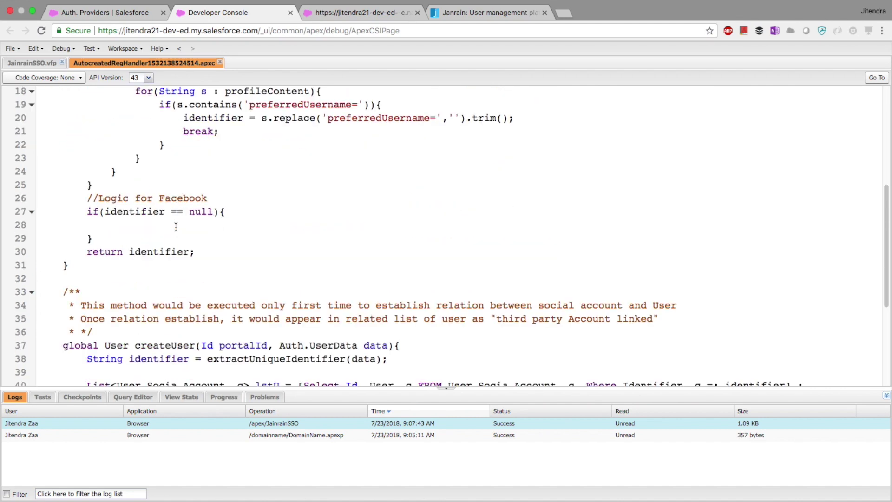
Step: Point out the createUser and updateUser method names in the registration handler code
double_click(157, 344)
scroll(178, 325, down, 5)
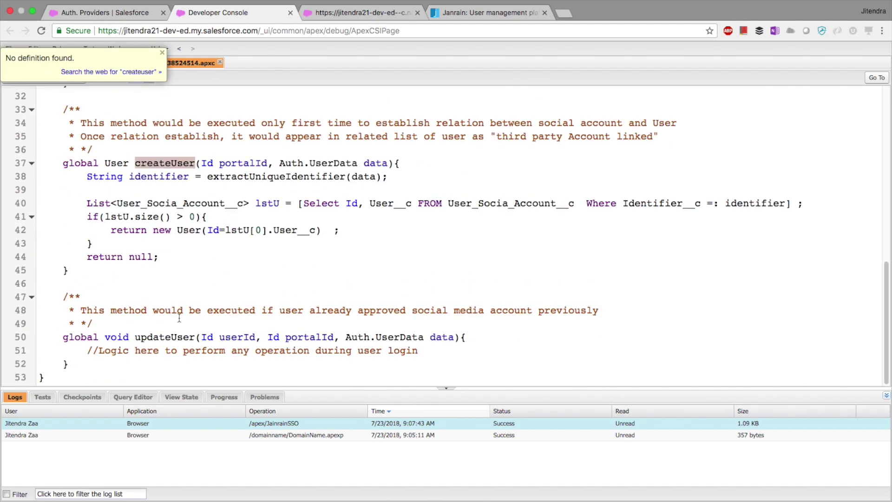
double_click(166, 337)
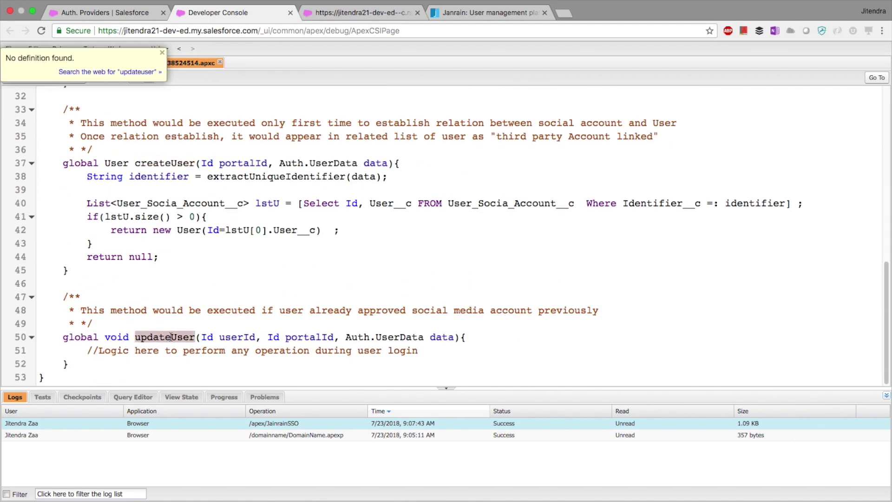
click(177, 310)
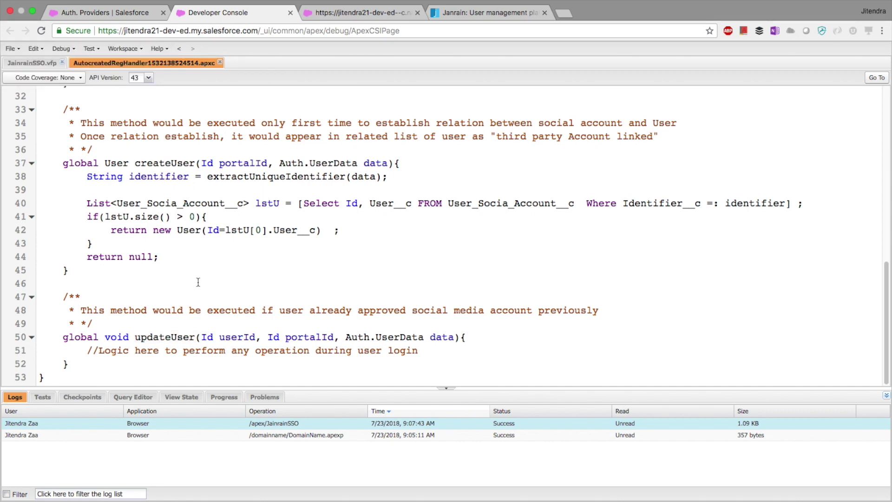
Step: Re-highlight createUser on line 37 and updateUser, then bring up the Janrain sign-in widget page
double_click(166, 163)
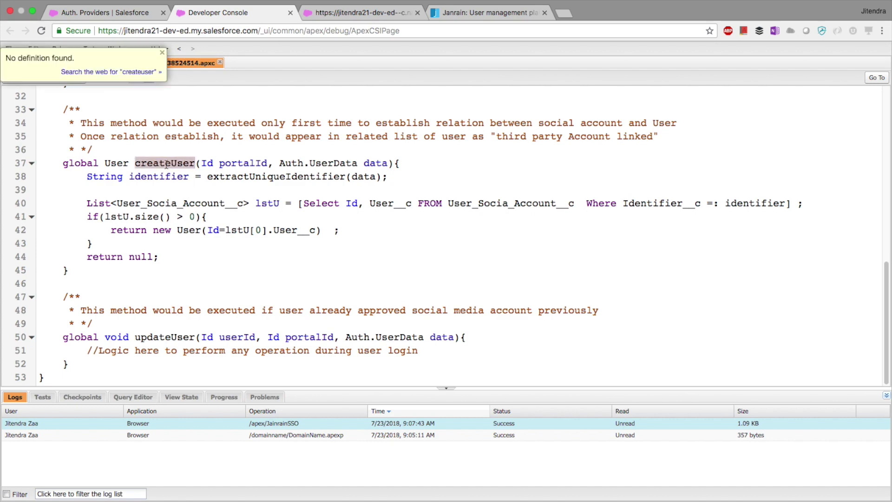
click(166, 163)
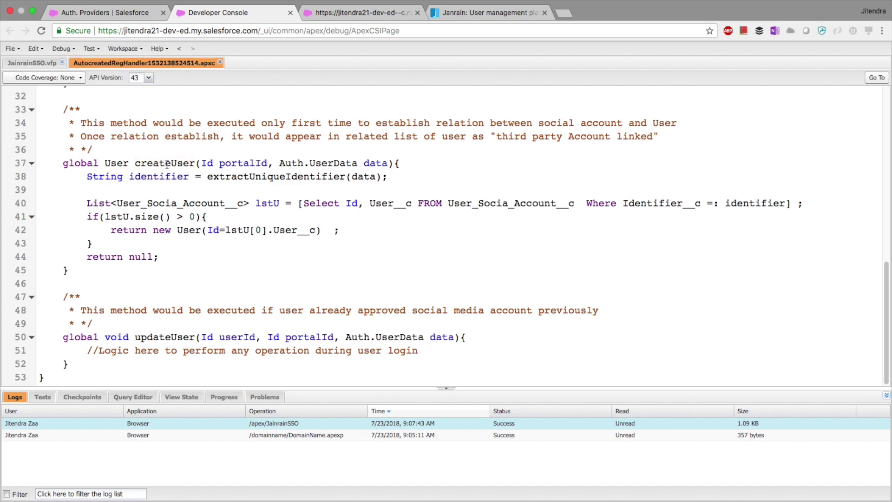
double_click(154, 337)
click(175, 327)
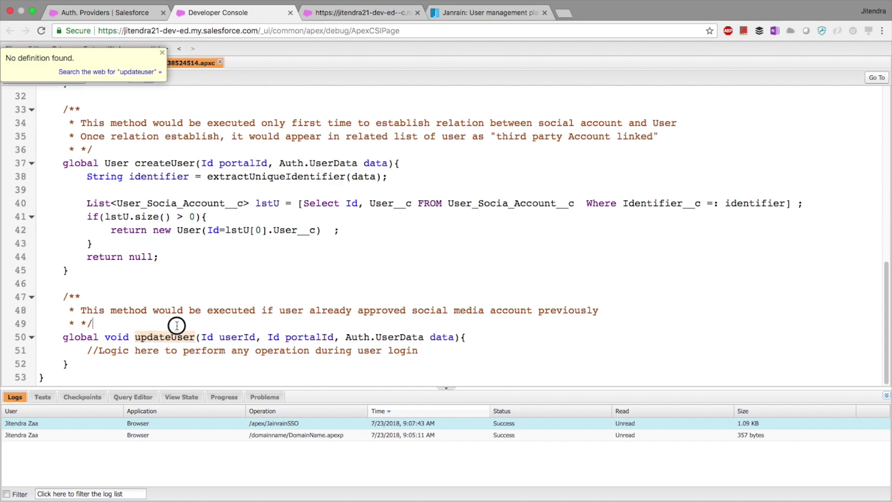
drag(130, 165, 197, 169)
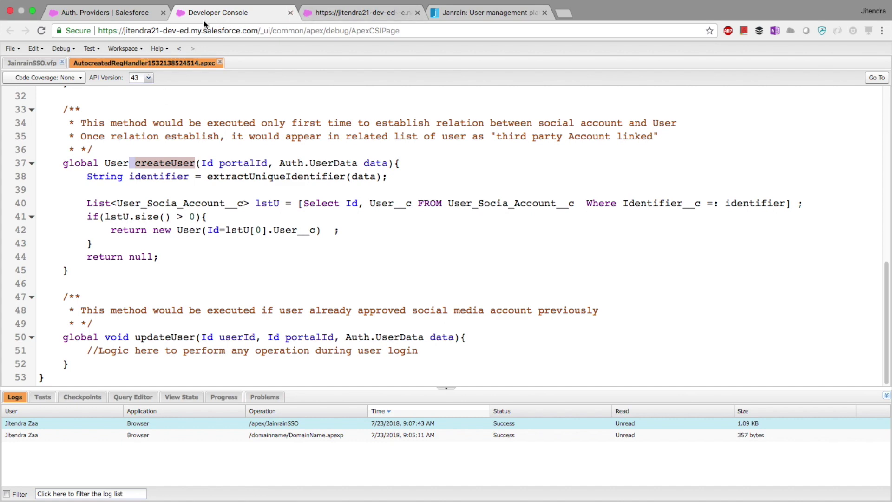
click(125, 18)
Step: Search Setup's Quick Find for 'us' and open the Users page
click(360, 11)
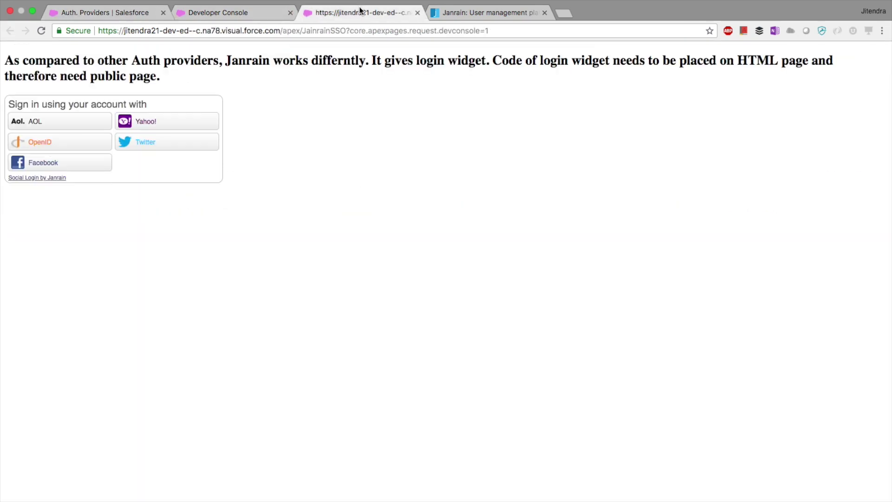
click(123, 18)
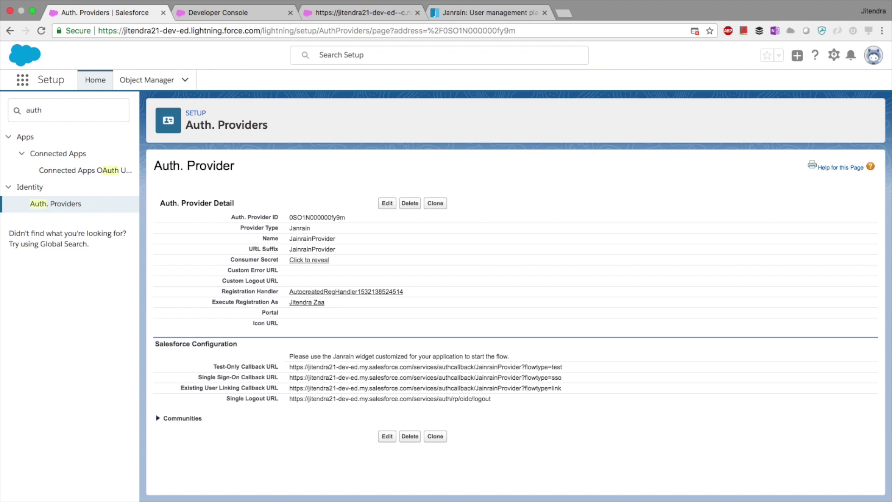
click(14, 112)
text(user)
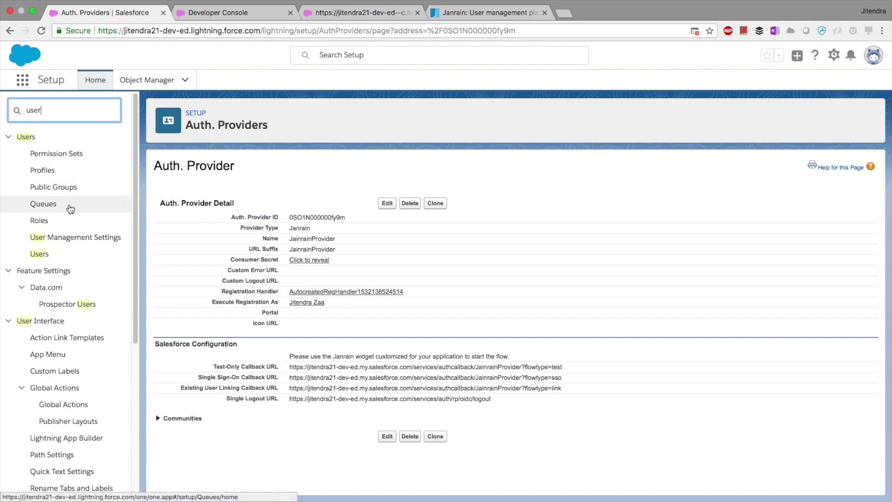
click(53, 257)
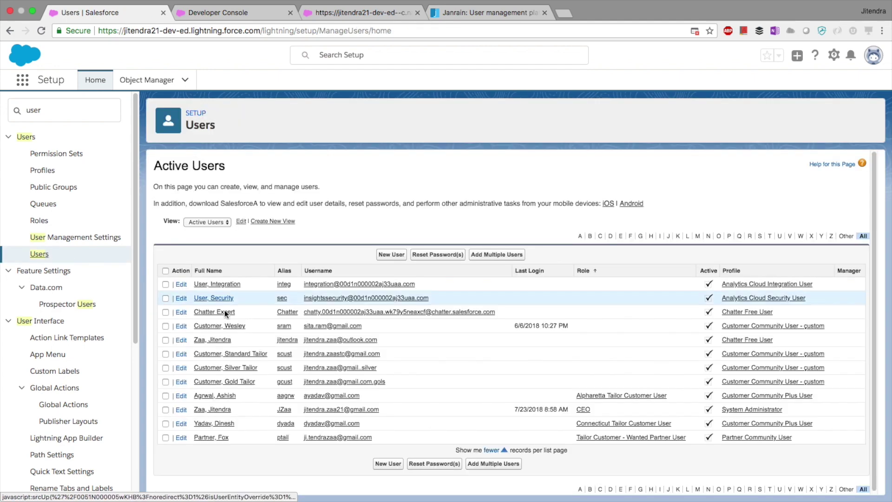
Step: Open the administrator's user record and show its empty Third-Party Account Links section
click(219, 410)
scroll(284, 378, down, 20)
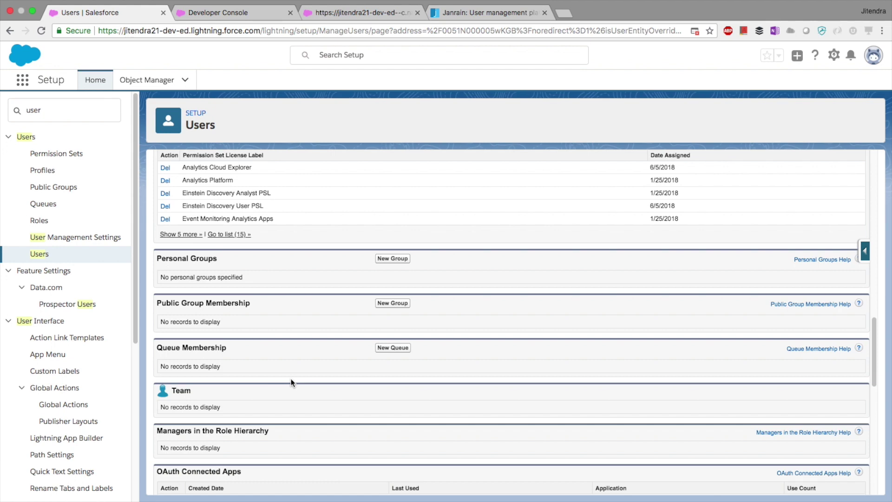
scroll(367, 315, down, 12)
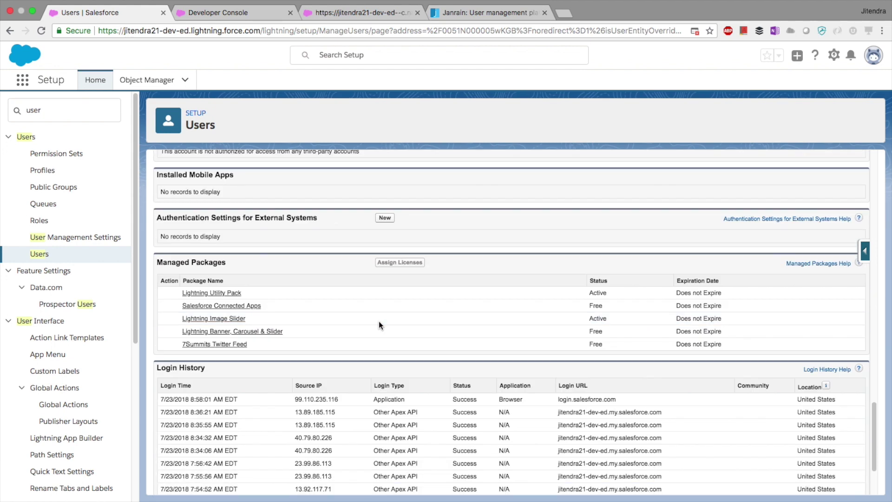
scroll(374, 321, up, 3)
drag(260, 189, 158, 181)
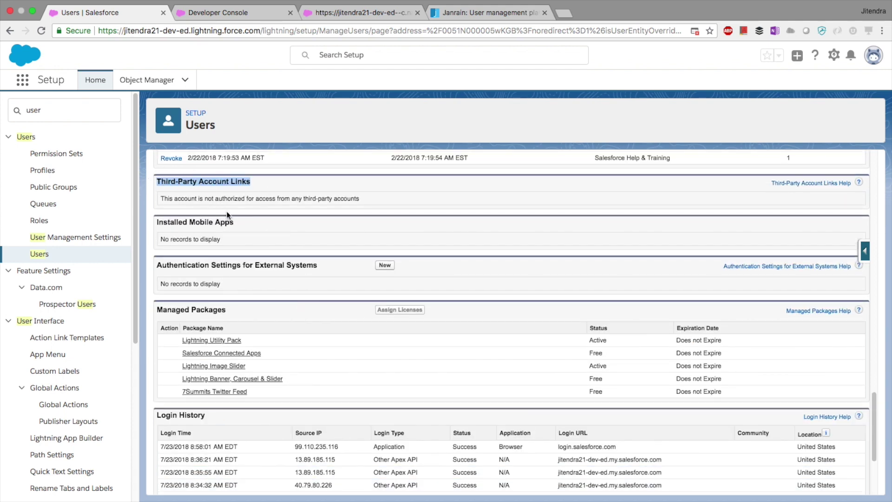
scroll(227, 215, up, 1)
drag(363, 222, 159, 202)
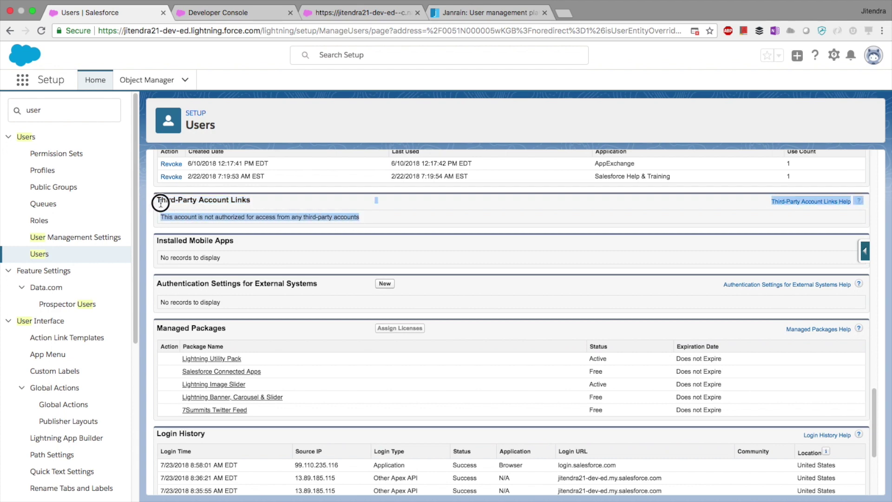
click(305, 219)
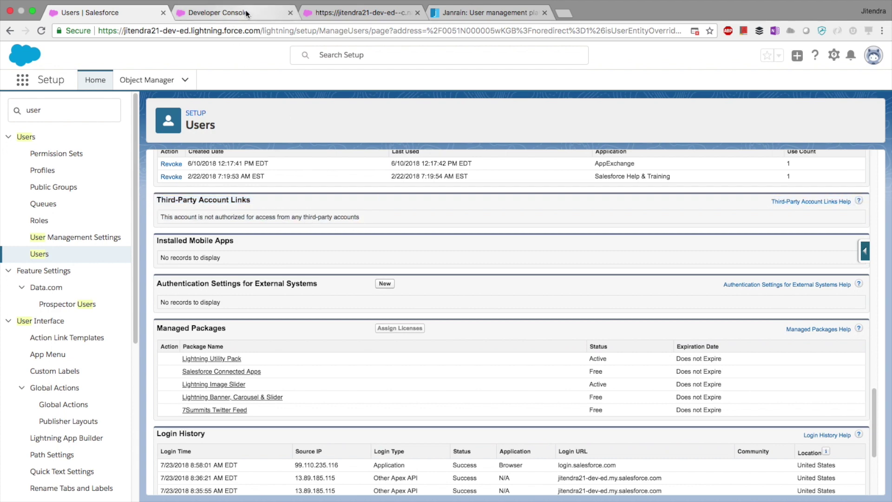
Step: Point out createUser in the handler code, then go back to the user record
click(245, 11)
super+click(173, 165)
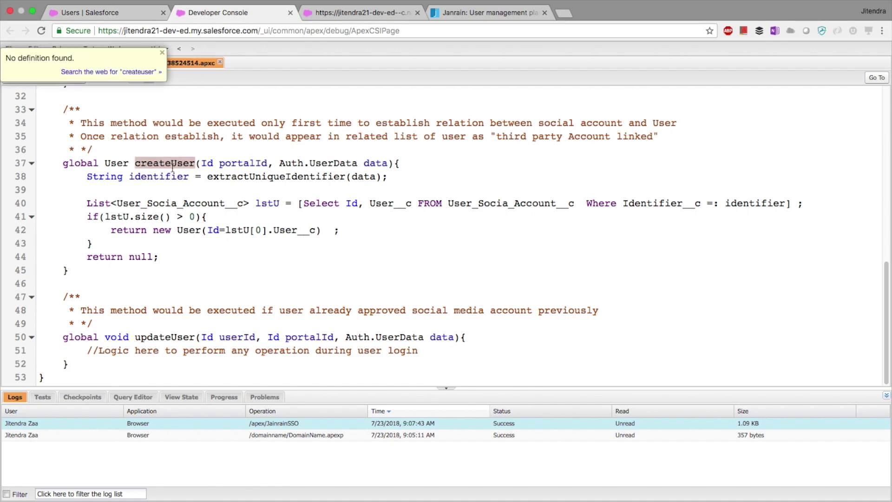
click(129, 16)
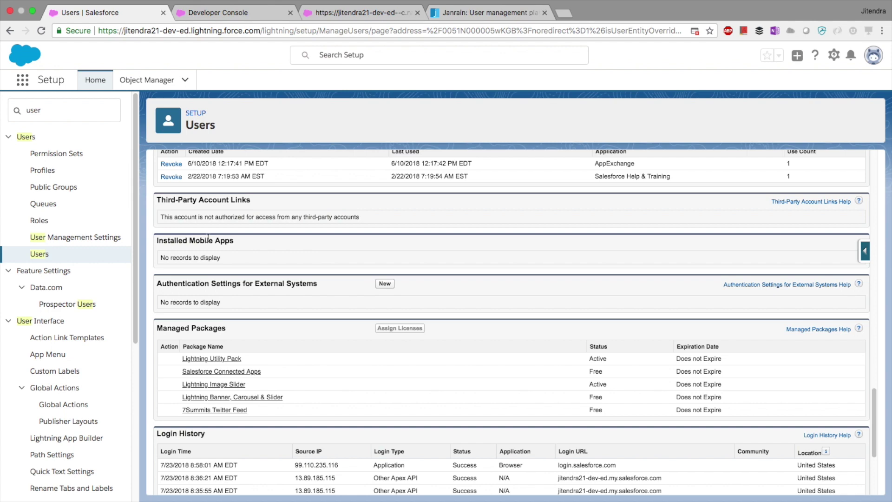
drag(239, 200, 257, 214)
click(216, 14)
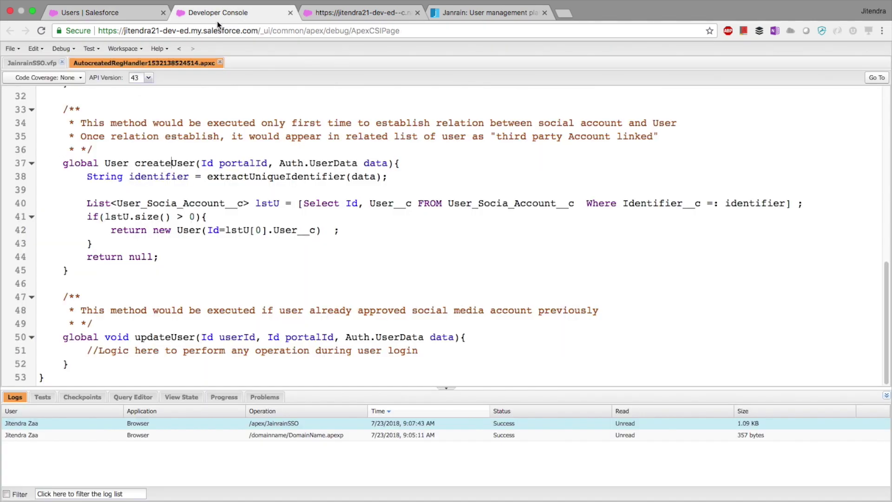
click(175, 337)
click(177, 362)
click(163, 338)
click(87, 350)
key(super+shift+Right)
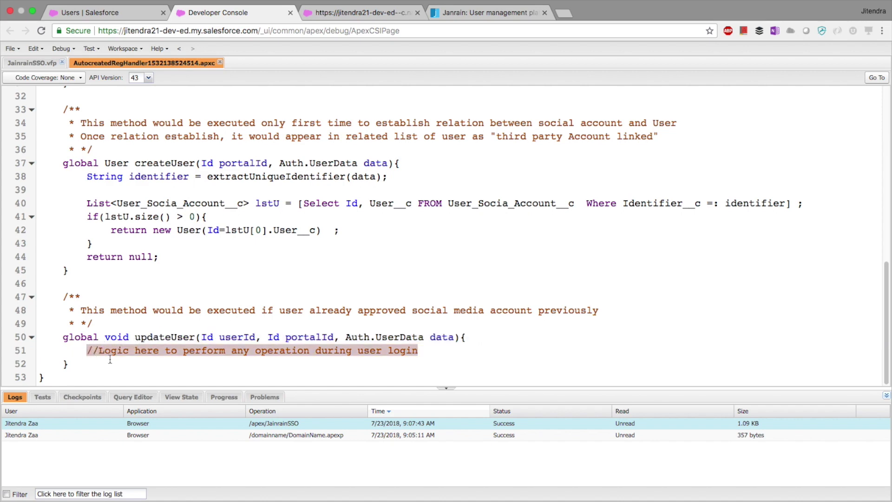
click(110, 360)
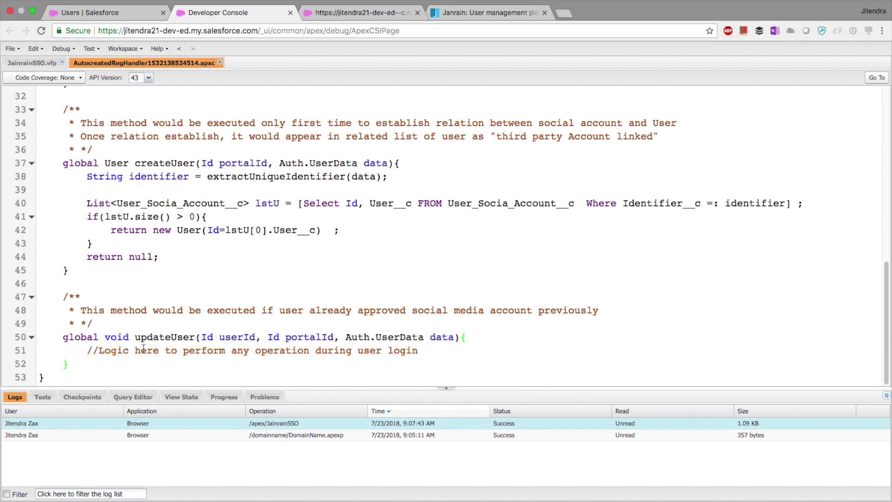
click(119, 20)
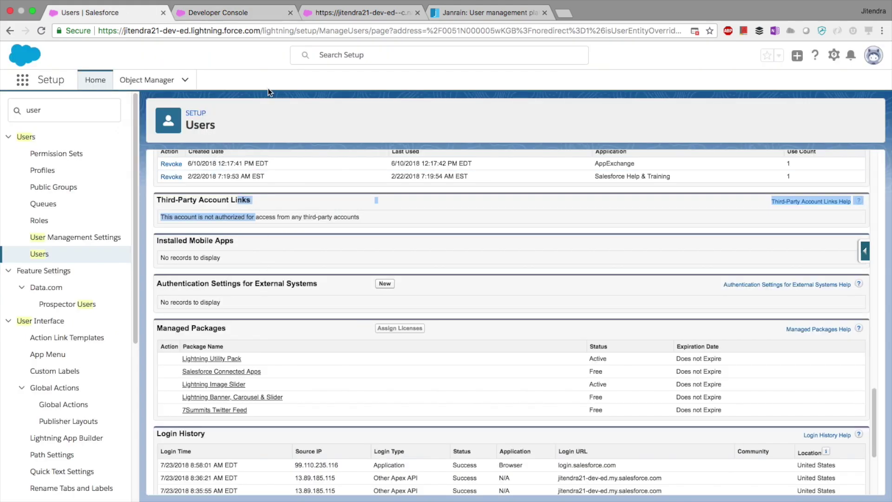
click(354, 11)
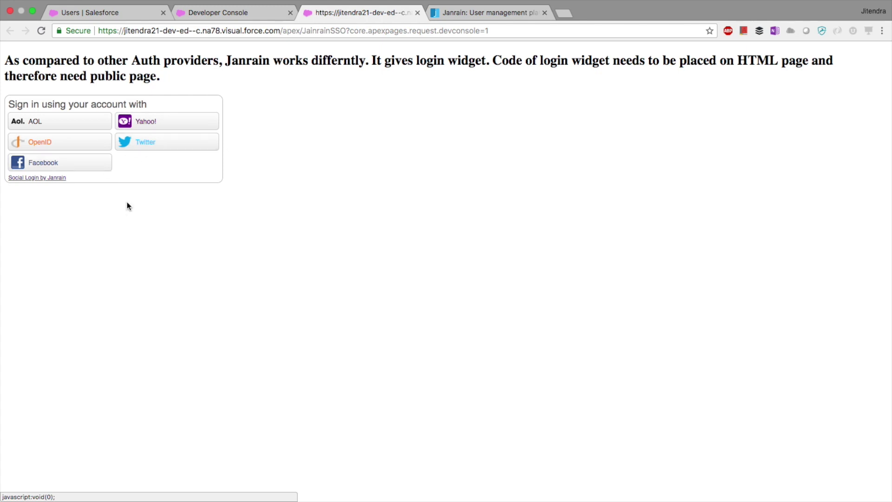
click(171, 254)
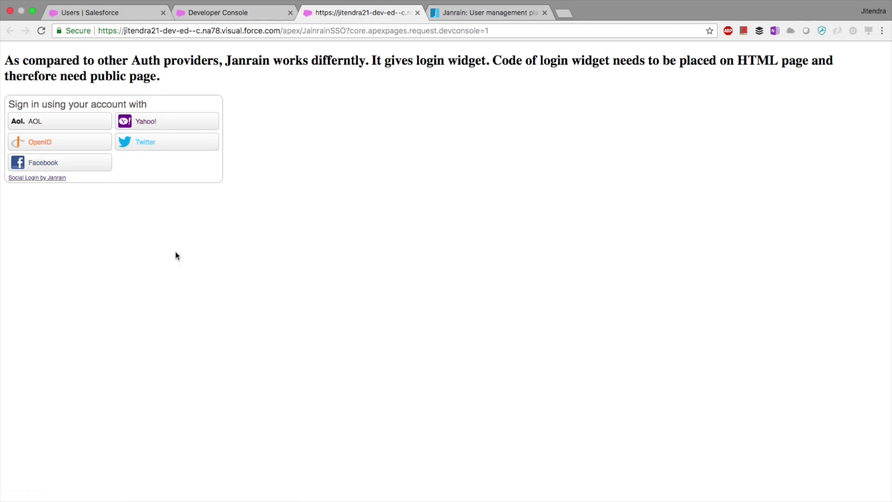
click(250, 11)
scroll(231, 161, up, 10)
scroll(230, 161, down, 5)
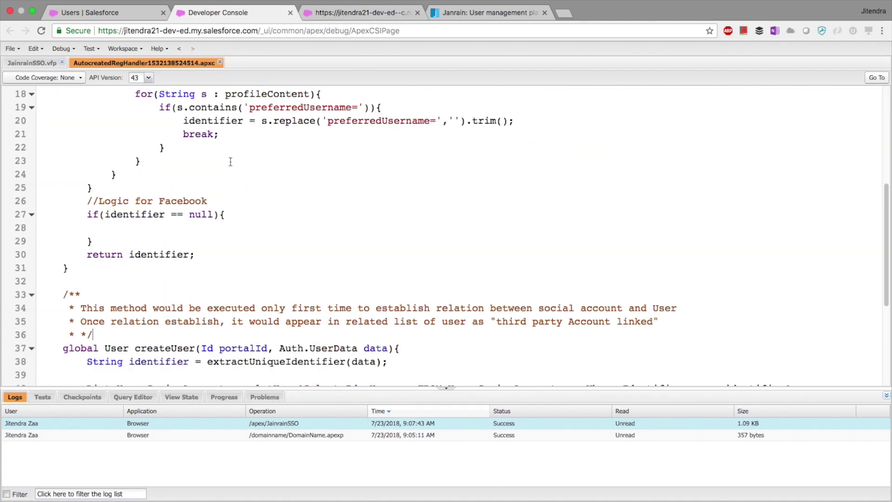
Step: Point out the createUser method in the registration handler code
scroll(204, 216, up, 1)
scroll(205, 216, down, 5)
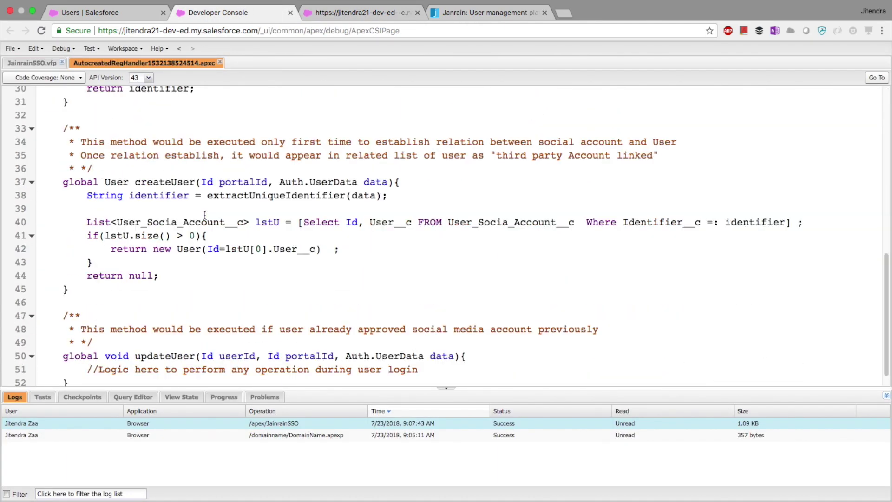
ctrl+click(170, 181)
click(293, 247)
click(337, 12)
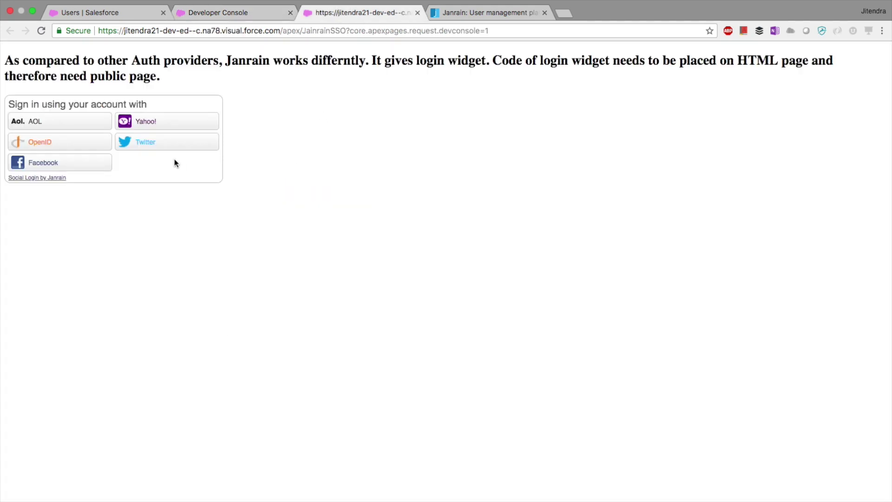
click(238, 14)
Step: Highlight the social account SOQL query on line 40, then show the top of the user detail
drag(800, 222, 87, 224)
click(197, 269)
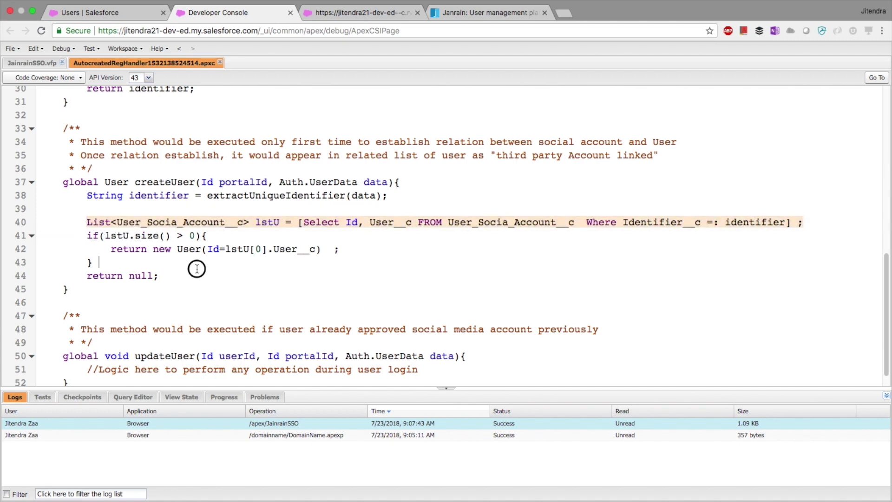
click(127, 15)
scroll(177, 233, up, 5)
scroll(177, 233, up, 10)
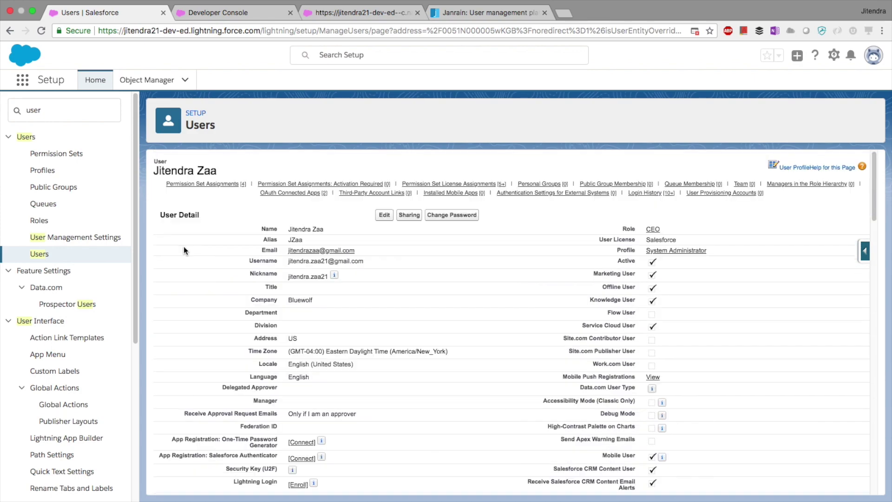
Step: Search the App Launcher for 'user' and open User Social Accounts, listing Social-11 and Social-10
click(22, 80)
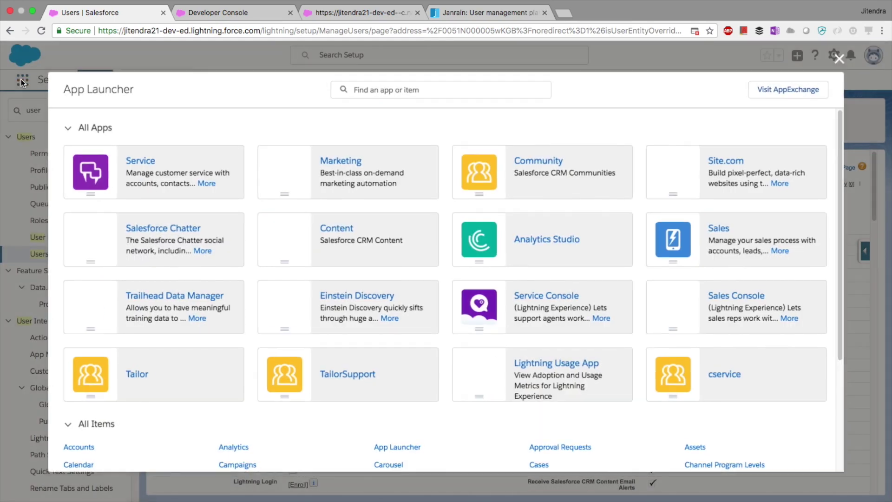
text(user)
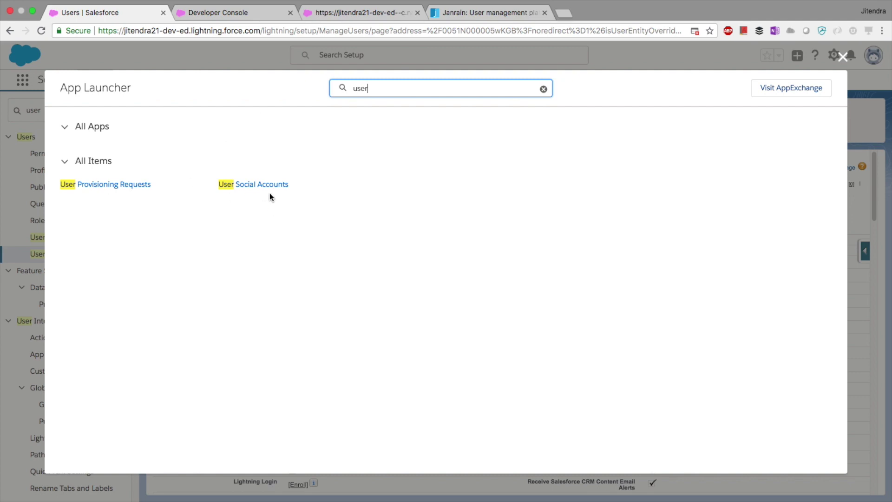
click(270, 185)
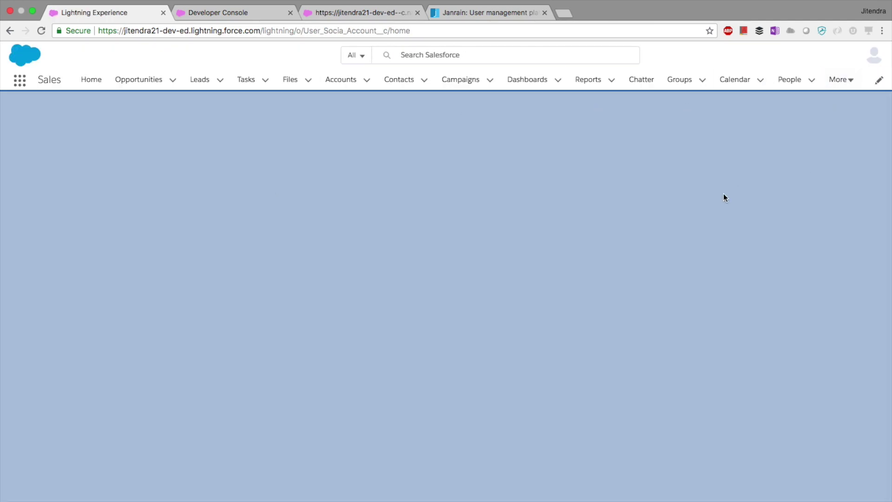
click(416, 30)
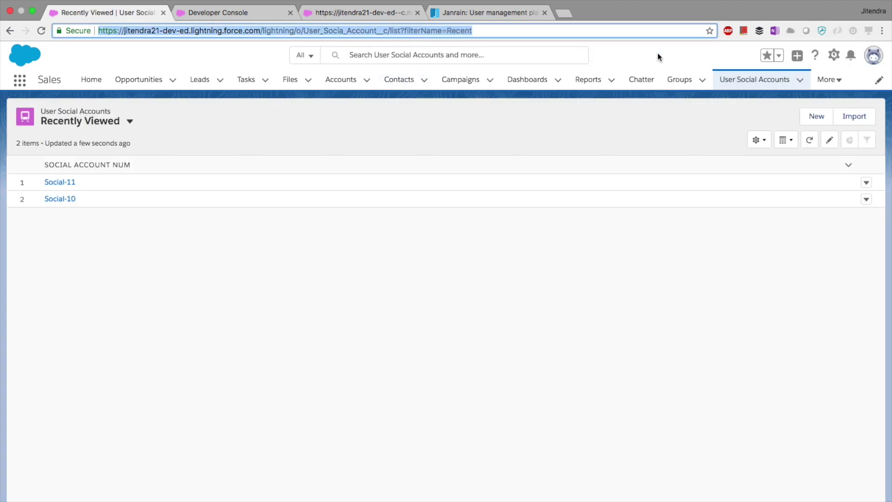
Step: Open Setup in a new first-position browser tab, keeping the User Social Accounts list
click(834, 55)
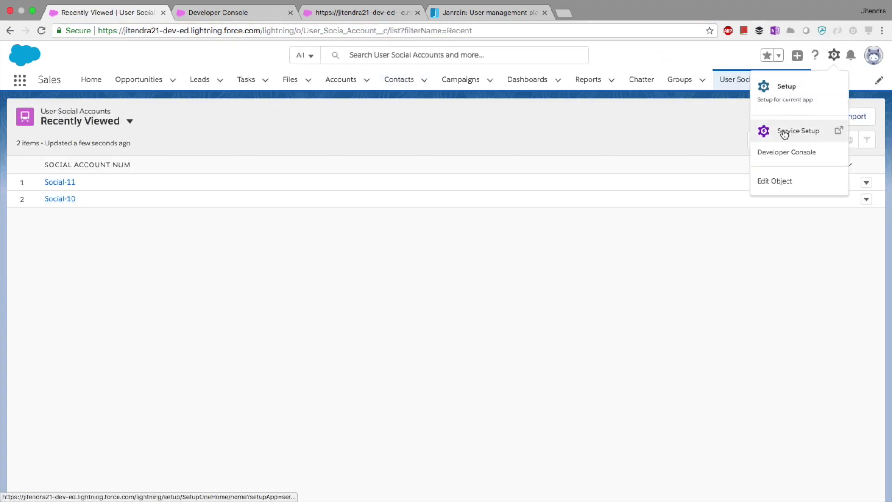
click(784, 116)
drag(205, 13, 108, 11)
click(198, 14)
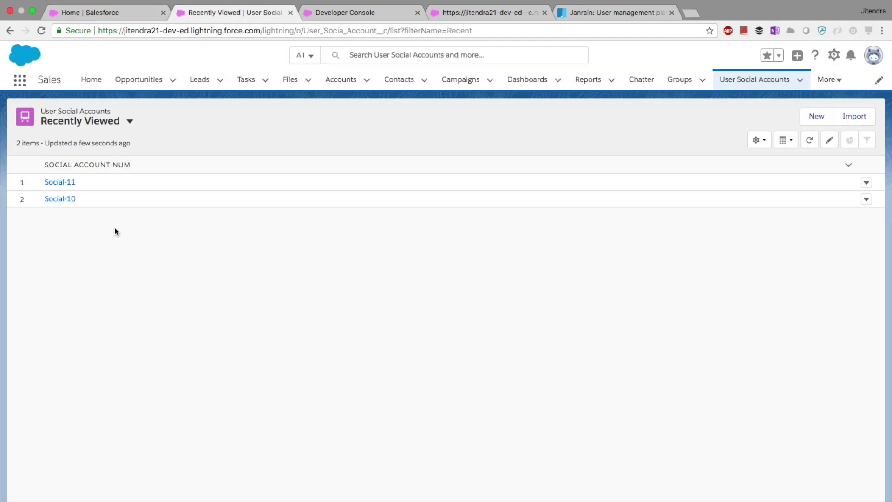
Step: Delete the Social-10 and Social-11 User Social Account records
click(60, 198)
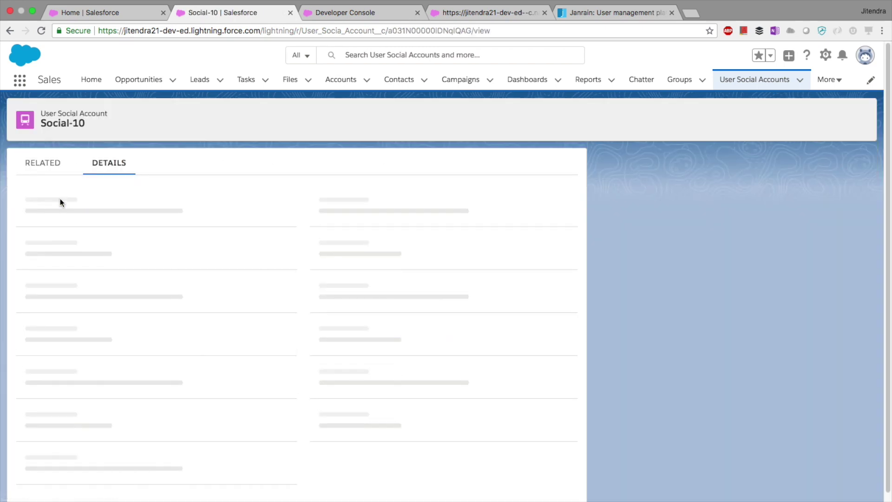
triple_click(59, 249)
click(229, 229)
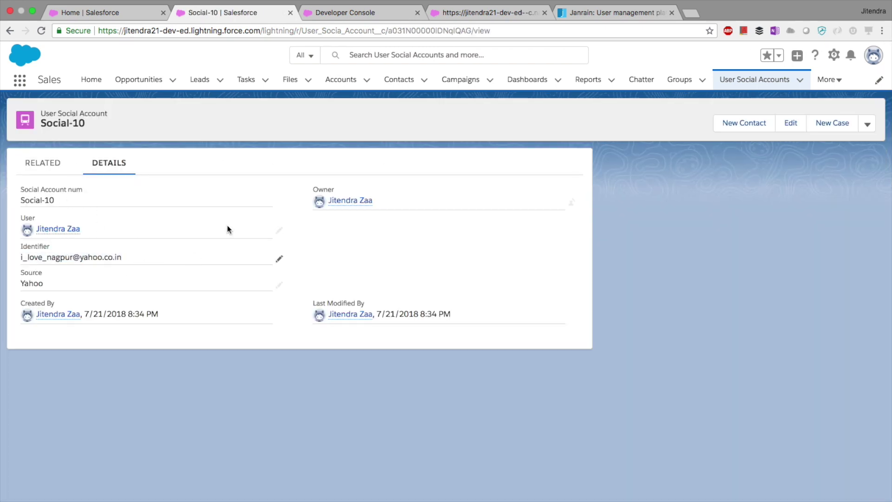
click(867, 124)
click(848, 167)
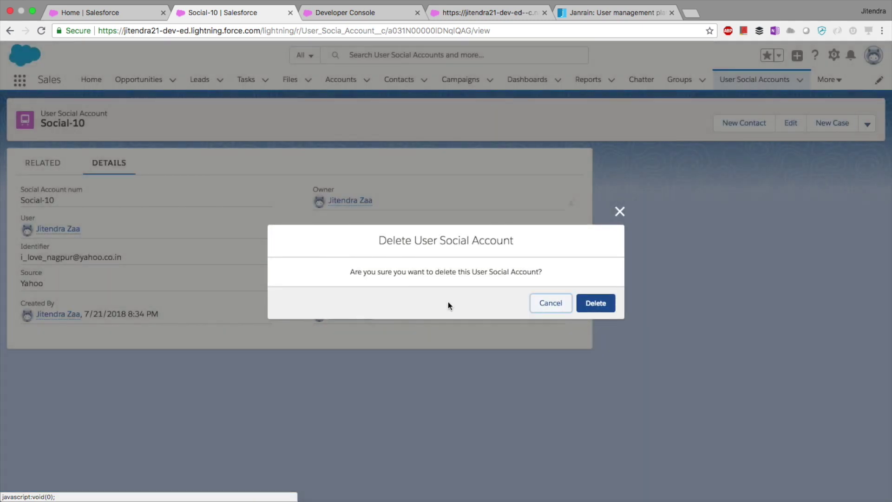
click(588, 302)
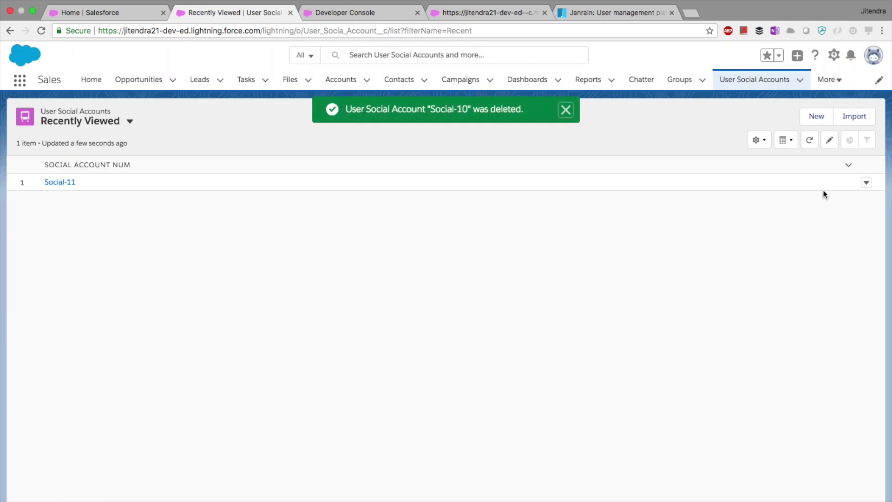
click(867, 183)
click(836, 221)
click(596, 303)
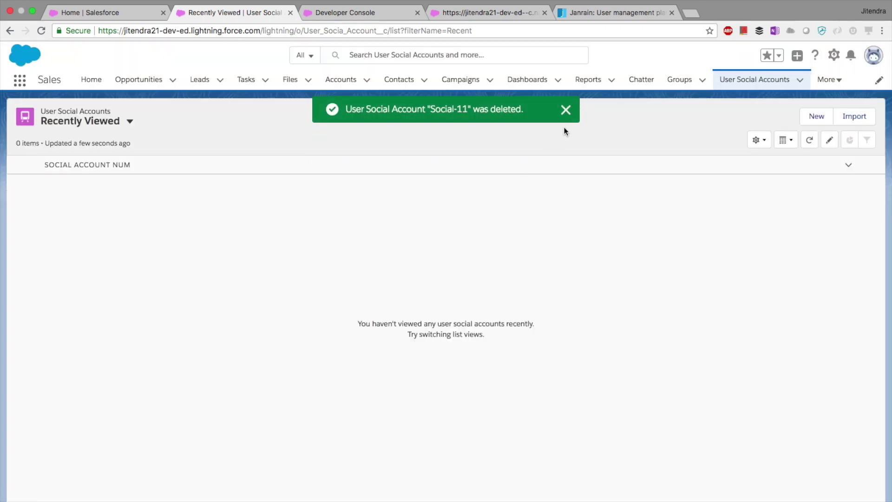
Step: Create a User Social Account for the current user with source Yahoo and the Yahoo e-mail identifier
click(818, 119)
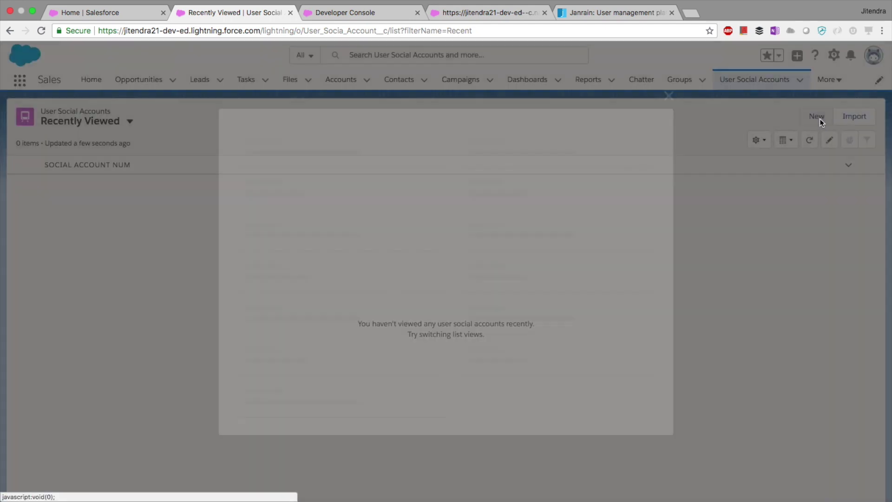
click(330, 259)
click(309, 290)
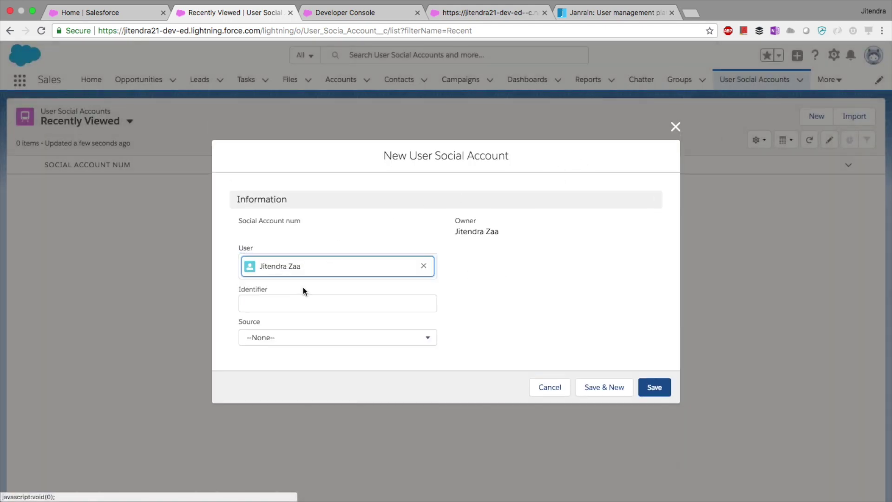
click(302, 335)
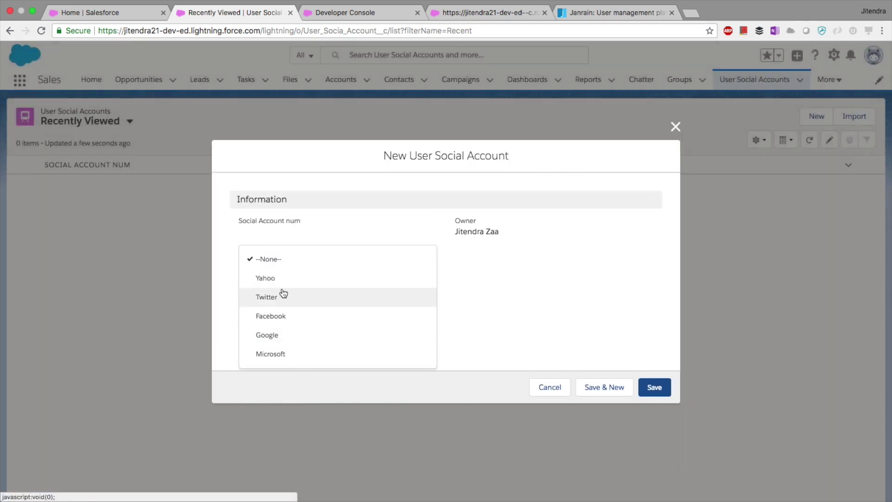
click(283, 283)
click(261, 303)
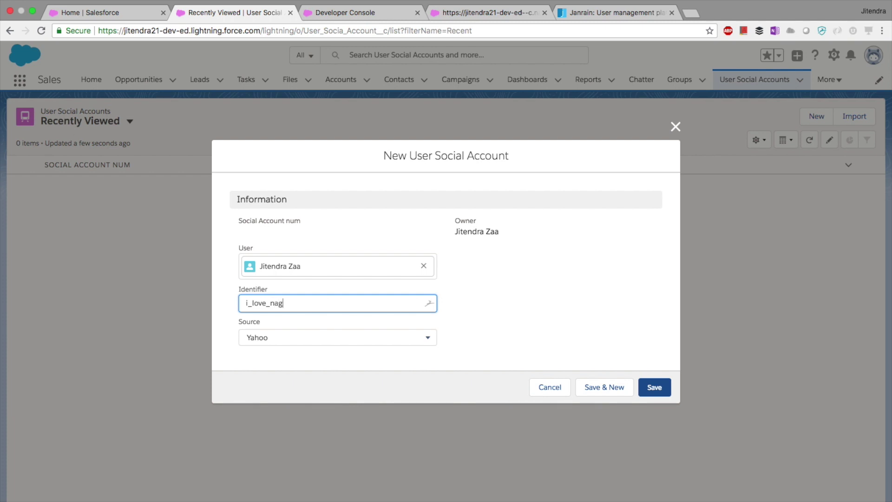
click(474, 273)
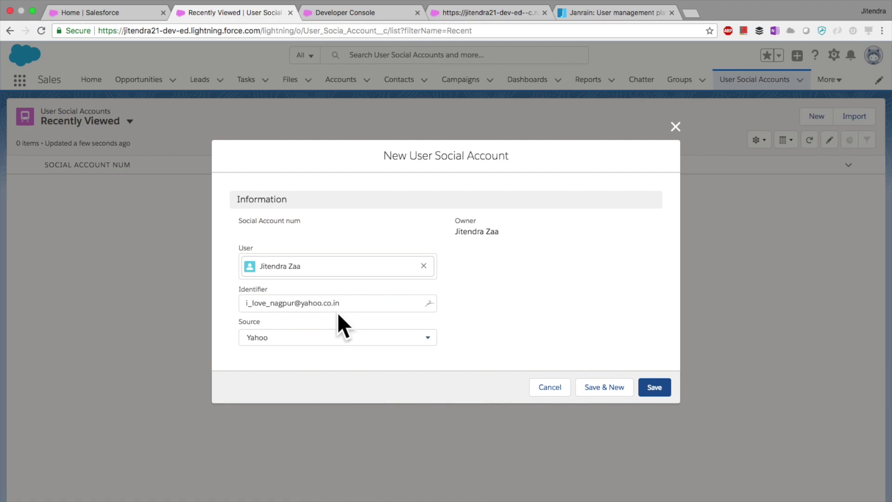
drag(348, 305, 229, 302)
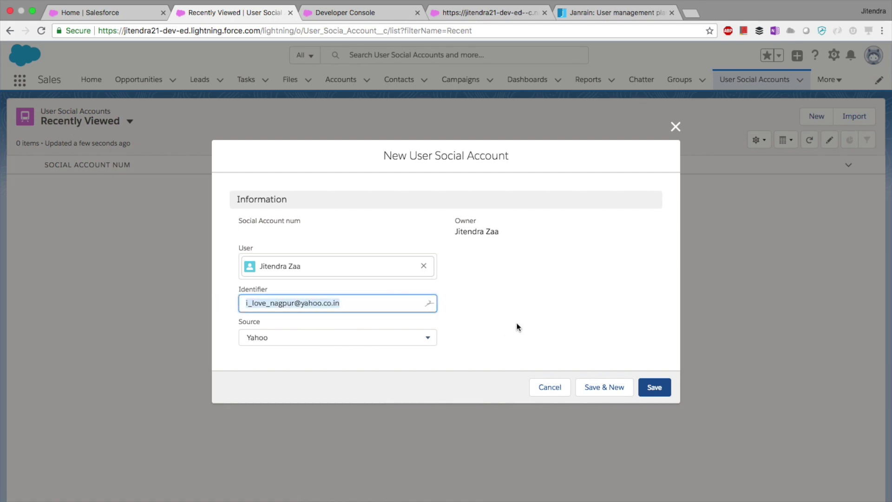
click(601, 387)
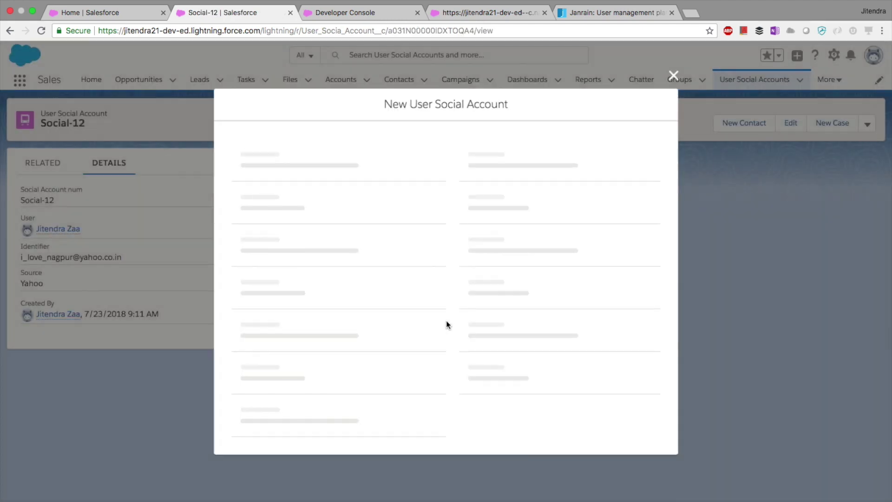
Step: Create a second User Social Account for the current user with source Twitter and the Twitter username identifier
click(341, 265)
click(314, 290)
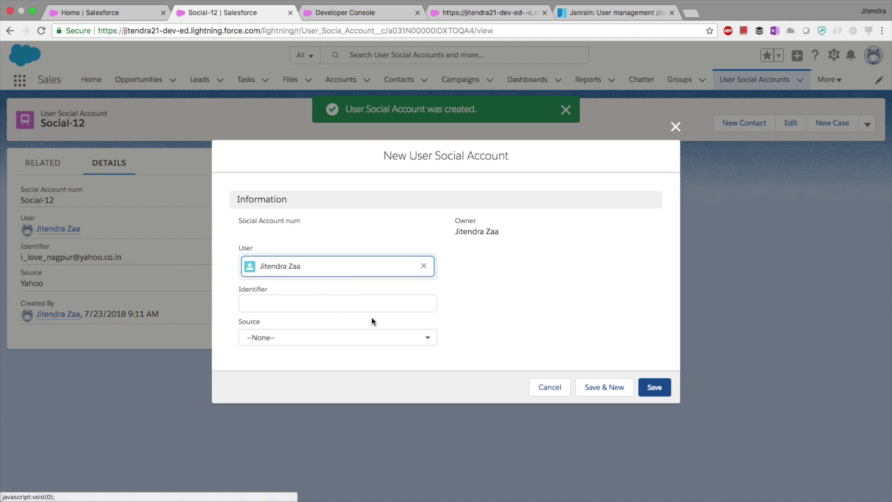
click(328, 337)
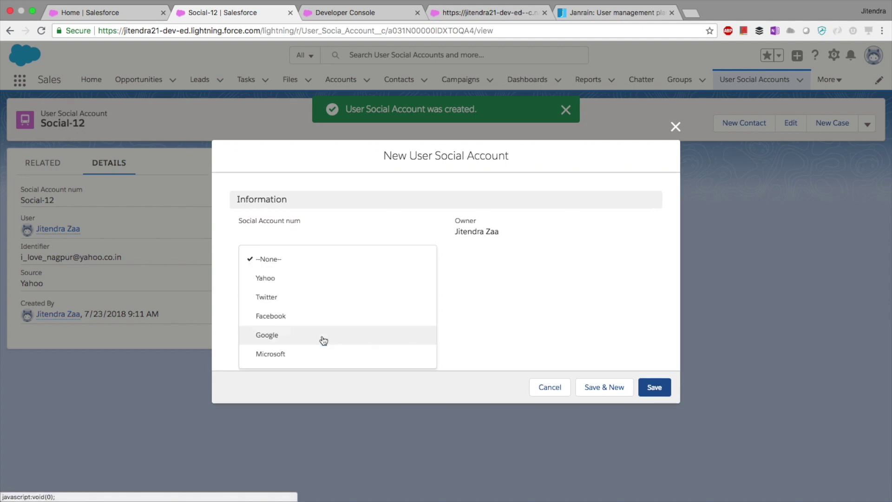
click(291, 298)
click(298, 301)
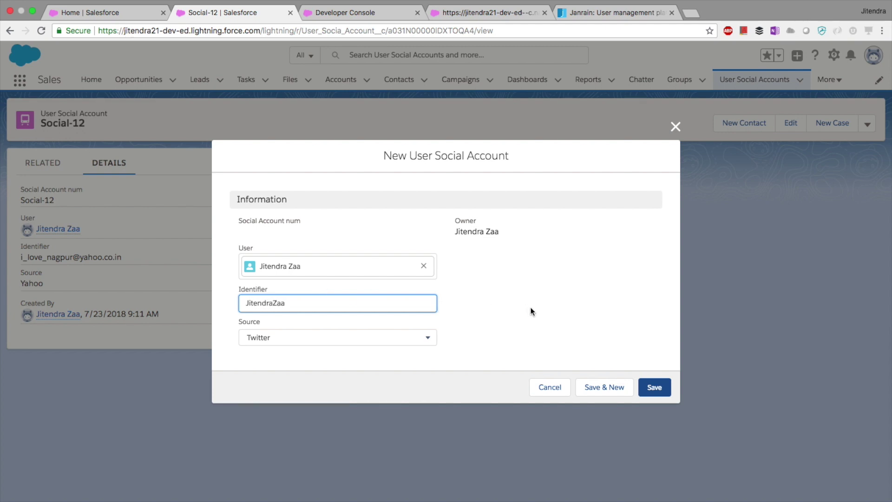
click(643, 361)
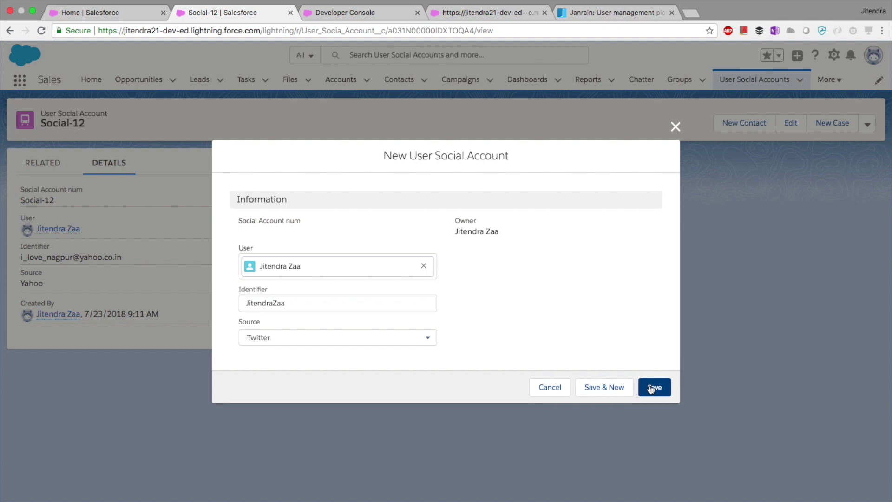
click(652, 387)
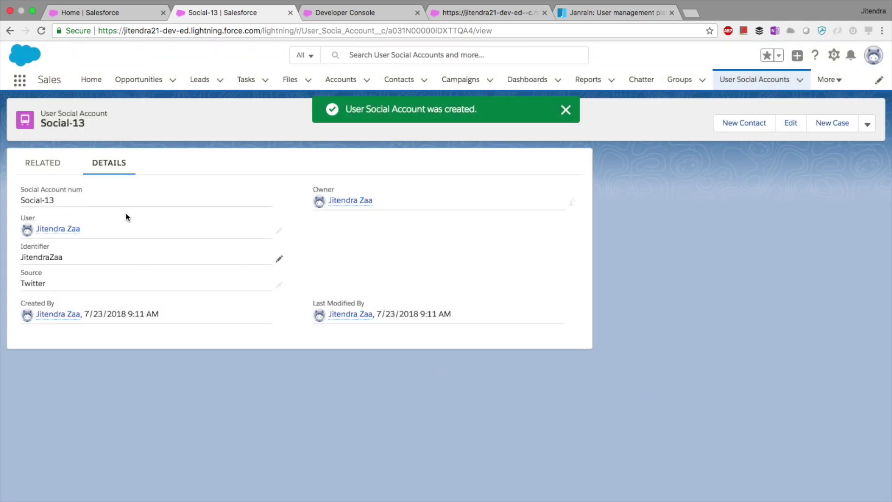
click(353, 12)
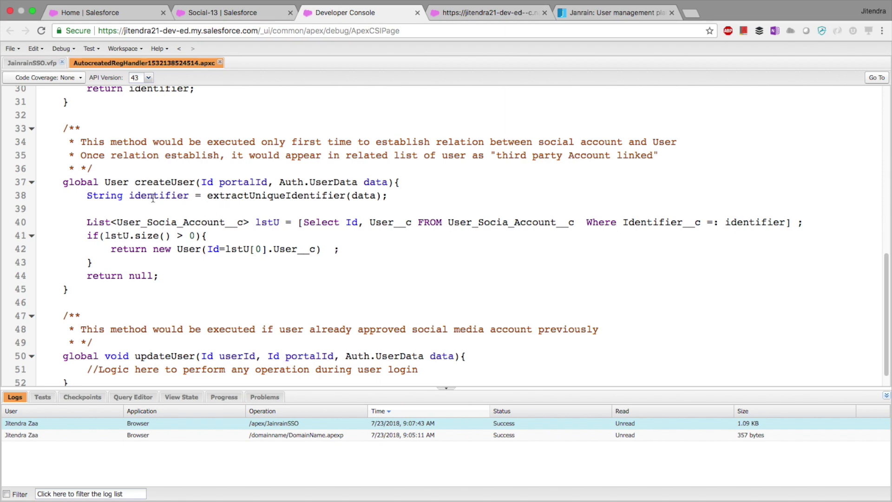
Step: Highlight the extractUniqueIdentifier call on line 38 and show its Yahoo and Twitter logic
double_click(154, 199)
click(238, 195)
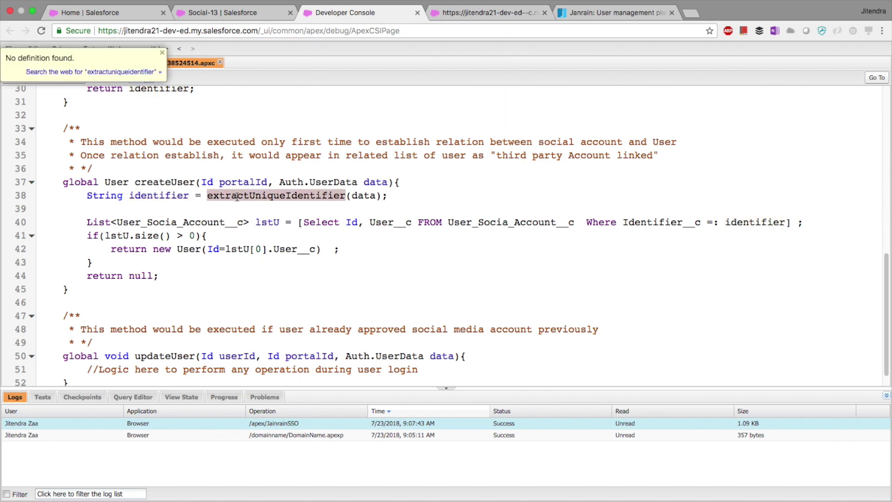
click(237, 197)
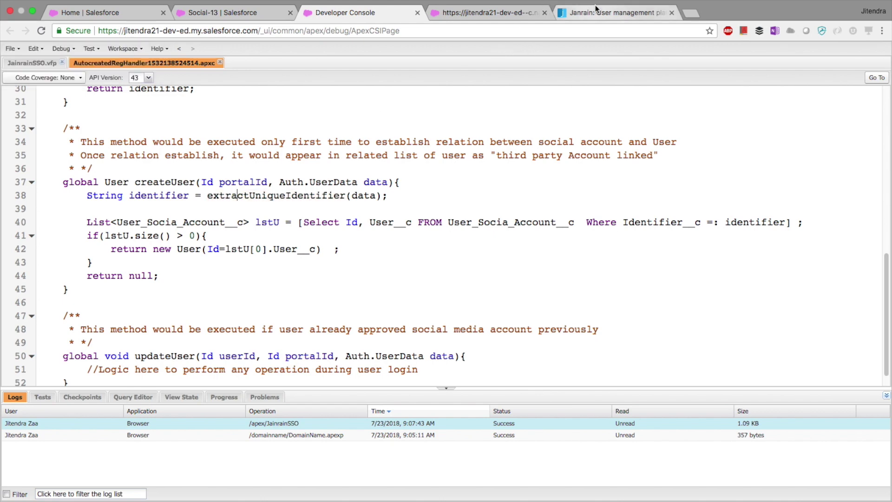
click(596, 10)
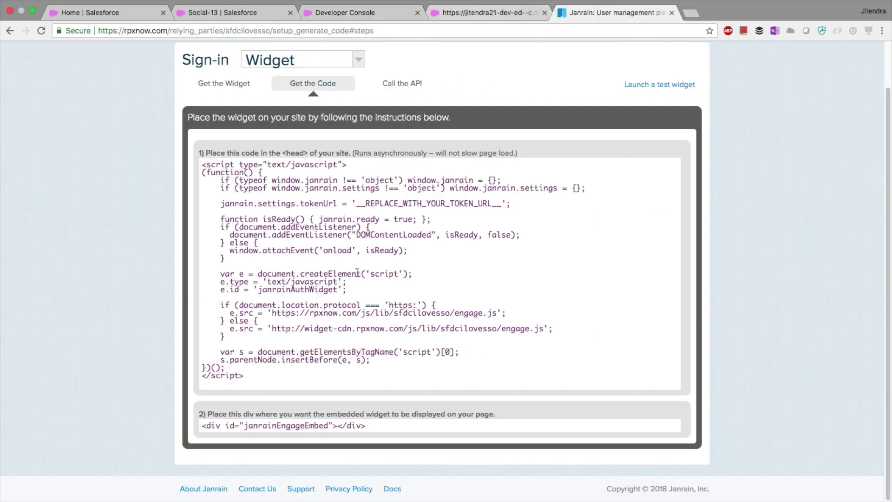
click(470, 18)
click(374, 15)
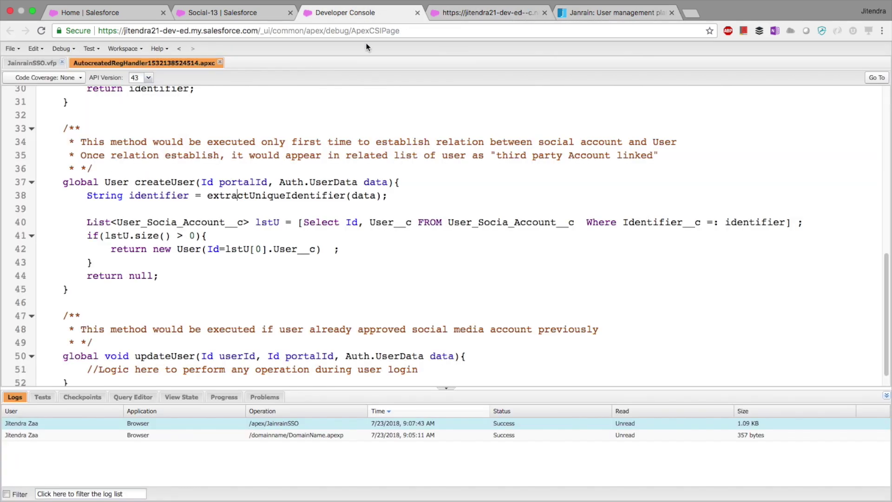
click(266, 197)
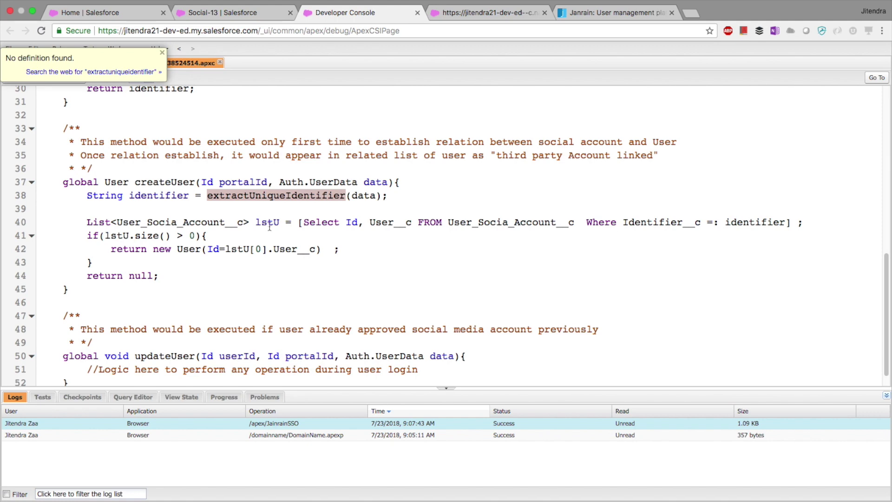
scroll(282, 254, up, 15)
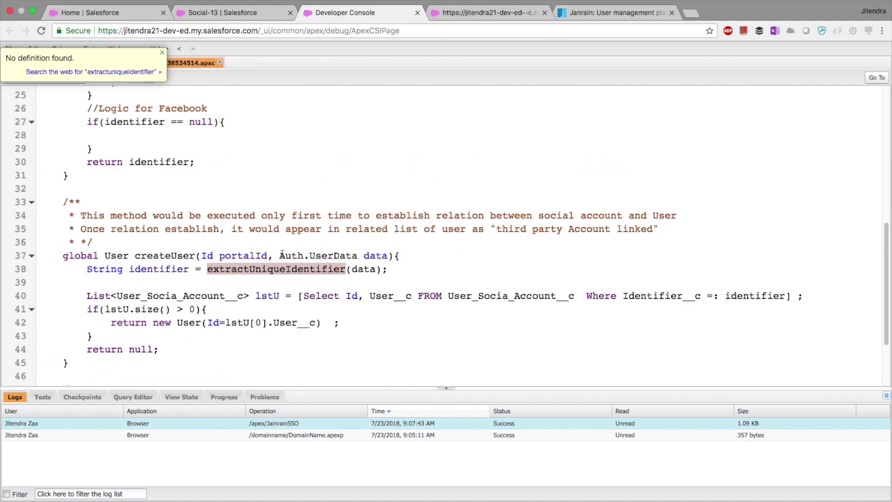
scroll(281, 253, down, 3)
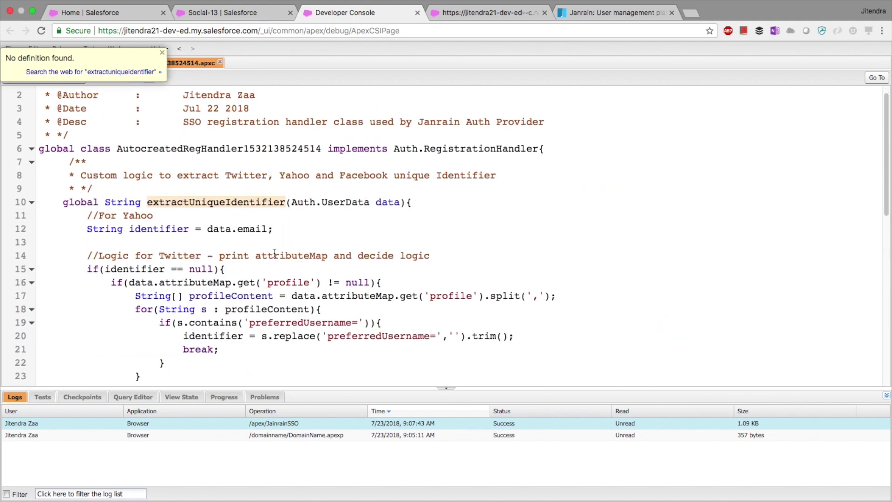
click(255, 219)
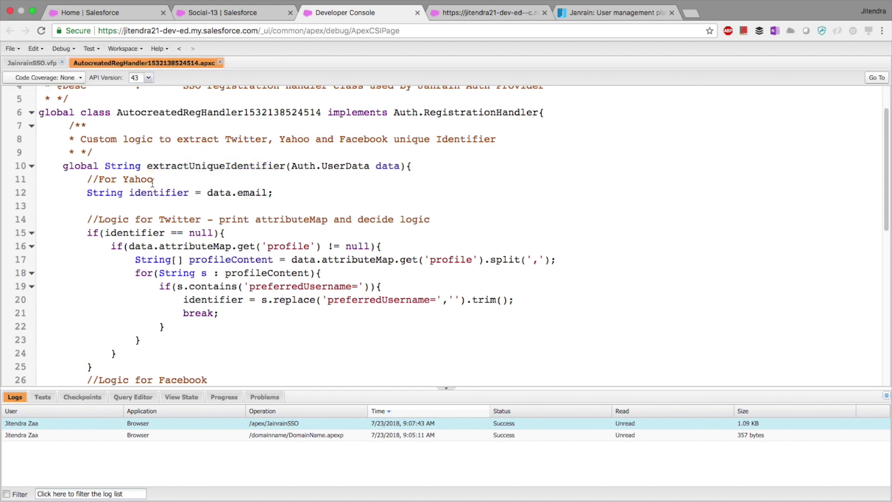
click(251, 191)
drag(273, 192, 90, 195)
scroll(149, 225, down, 1)
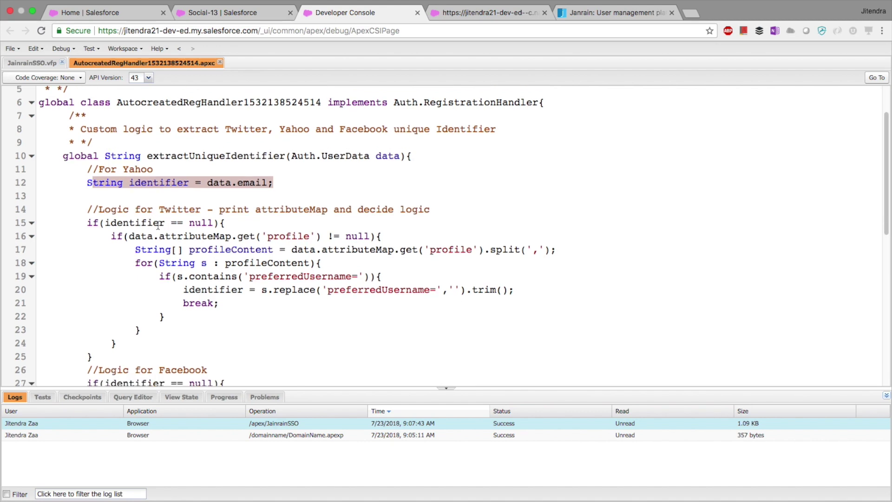
click(143, 188)
scroll(142, 188, down, 3)
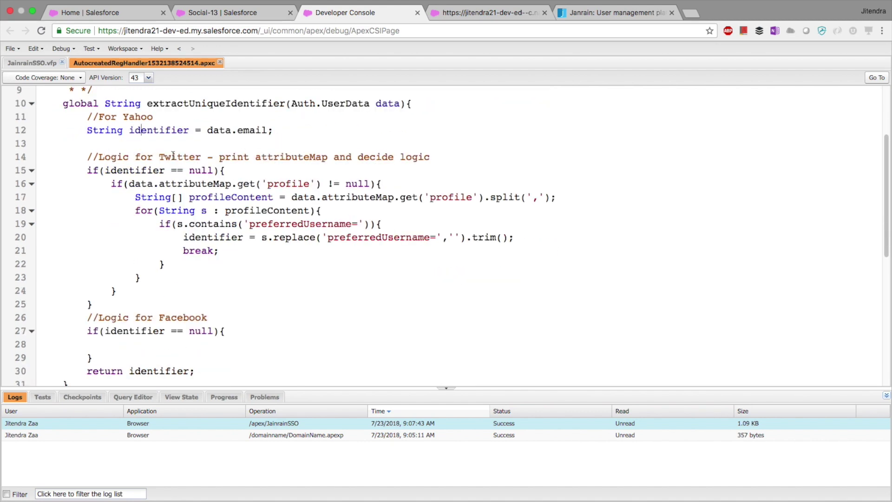
drag(162, 171, 170, 251)
scroll(198, 255, down, 3)
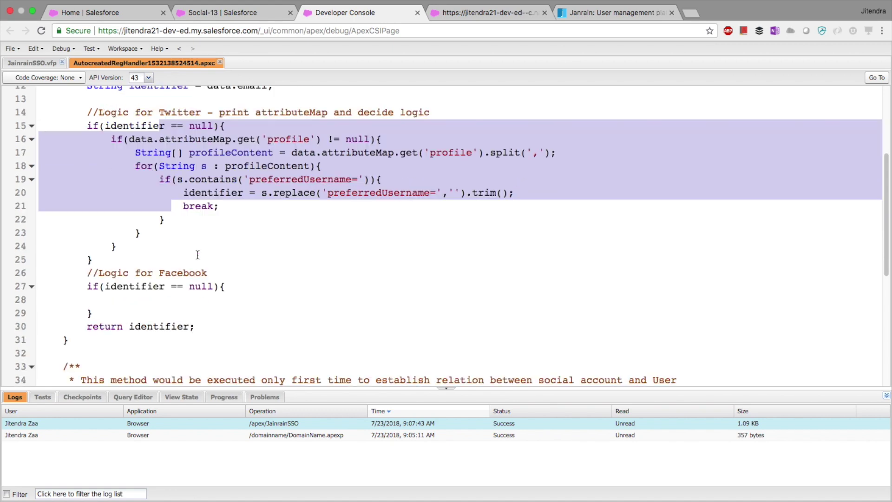
drag(93, 313, 88, 287)
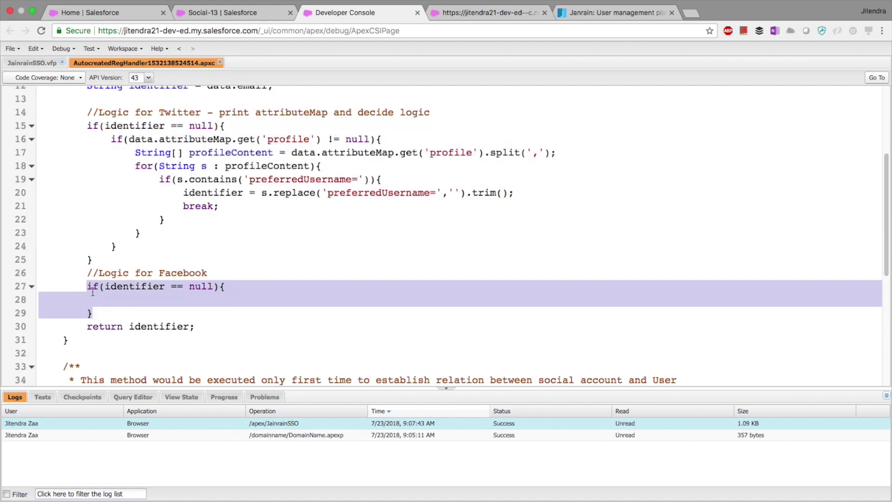
click(122, 289)
click(160, 125)
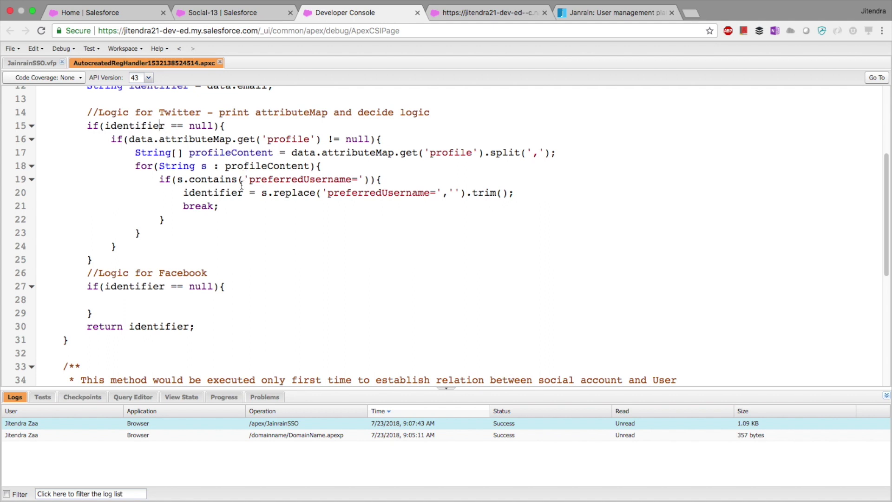
drag(251, 180, 359, 177)
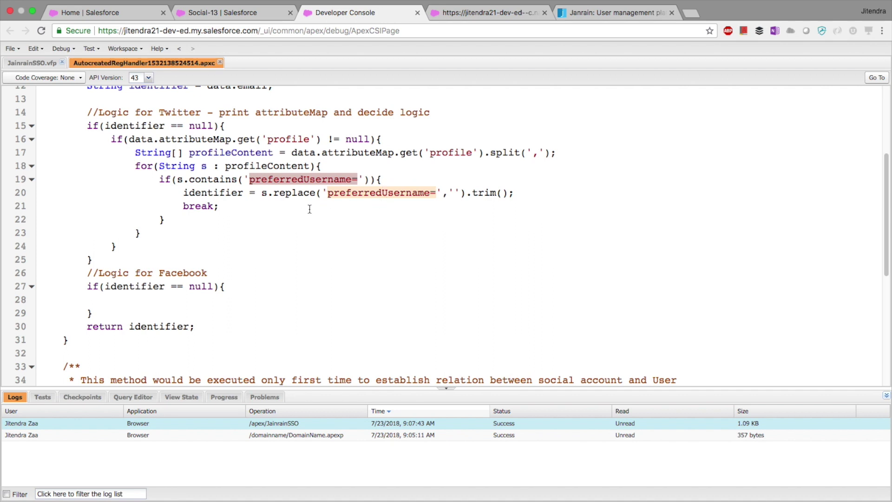
drag(328, 192, 437, 192)
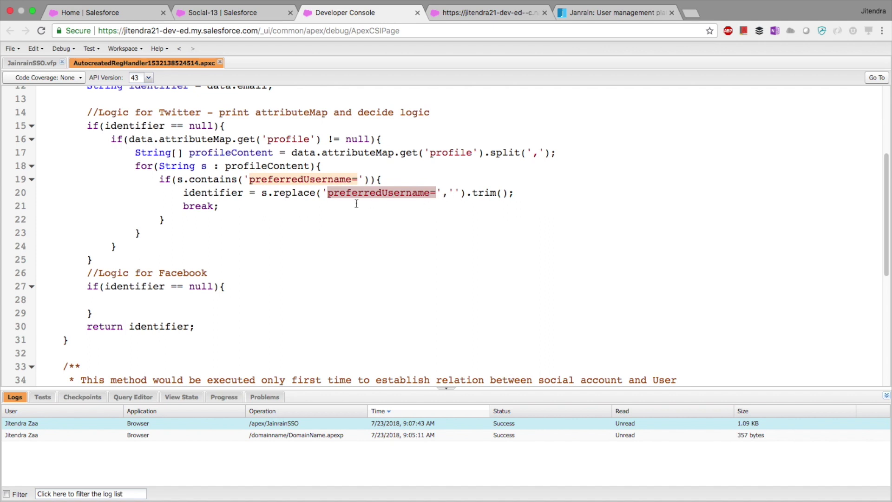
double_click(229, 192)
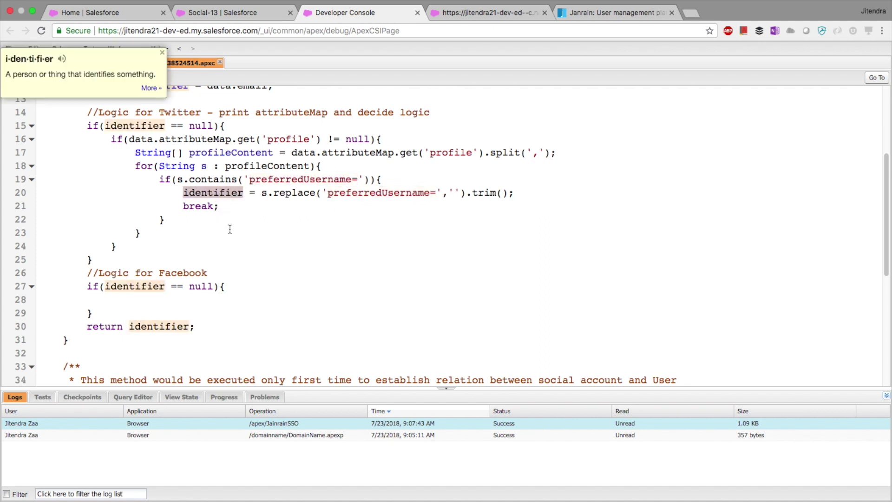
scroll(230, 229, up, 1)
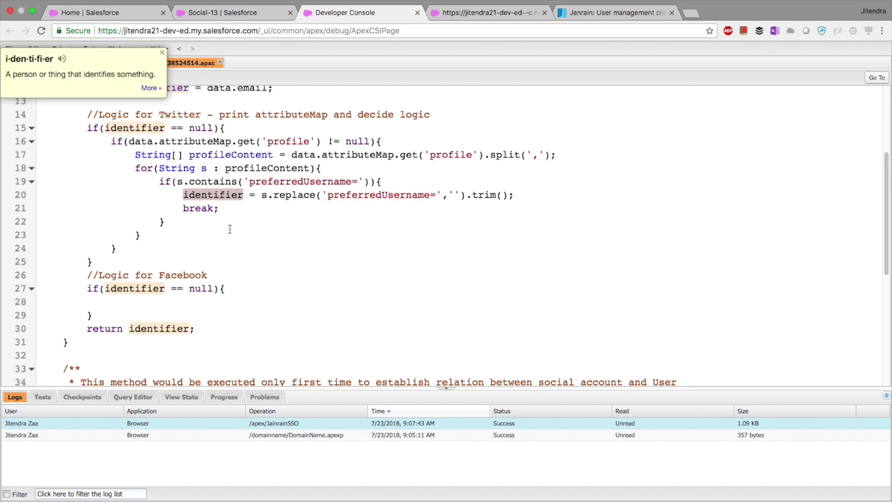
click(522, 199)
drag(522, 200, 478, 199)
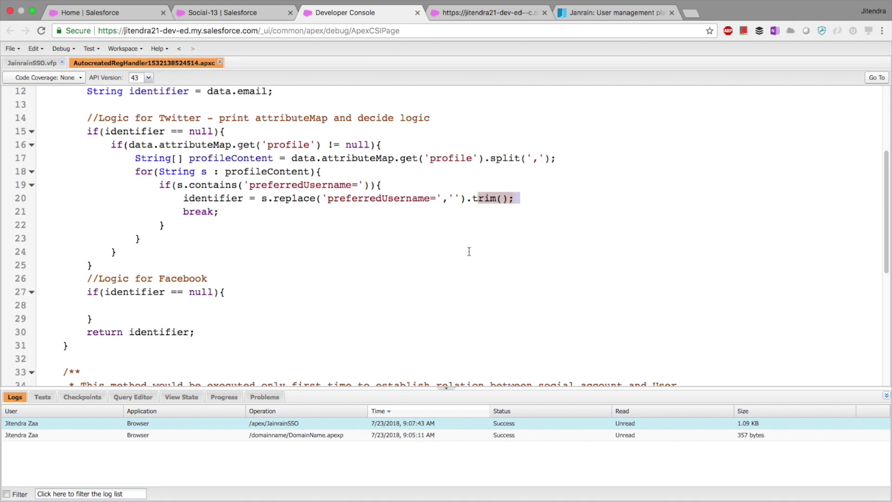
scroll(446, 261, down, 4)
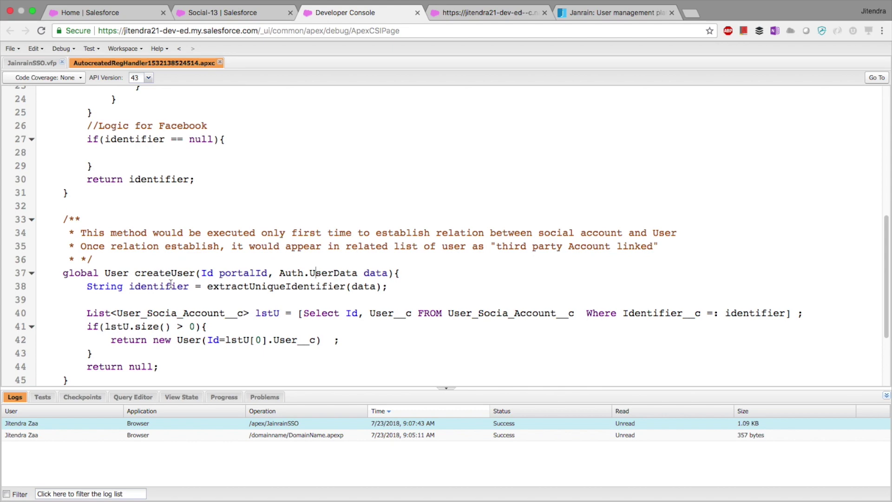
scroll(171, 284, down, 1)
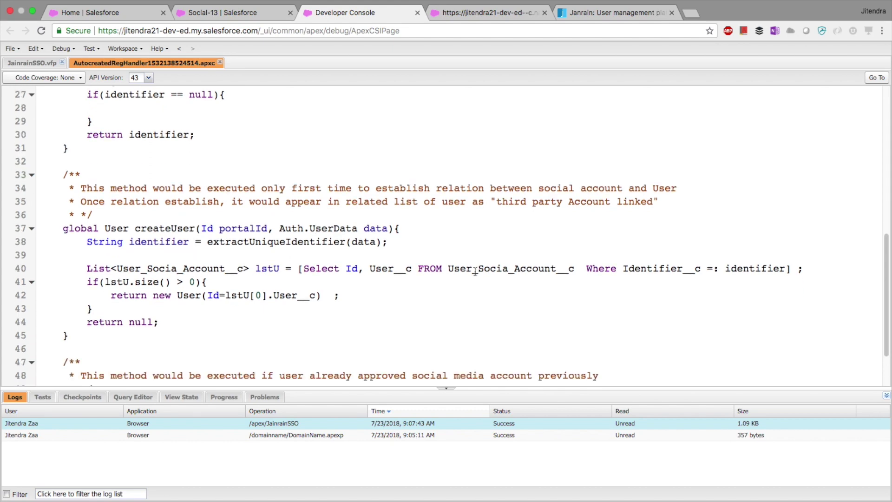
Step: Compare the user id returned on line 42 with the Social-13 social account record
click(209, 11)
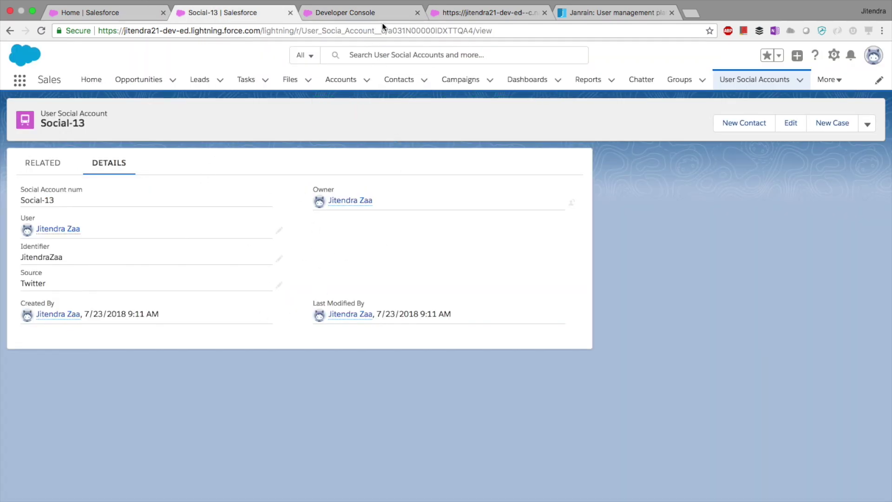
click(381, 18)
click(211, 268)
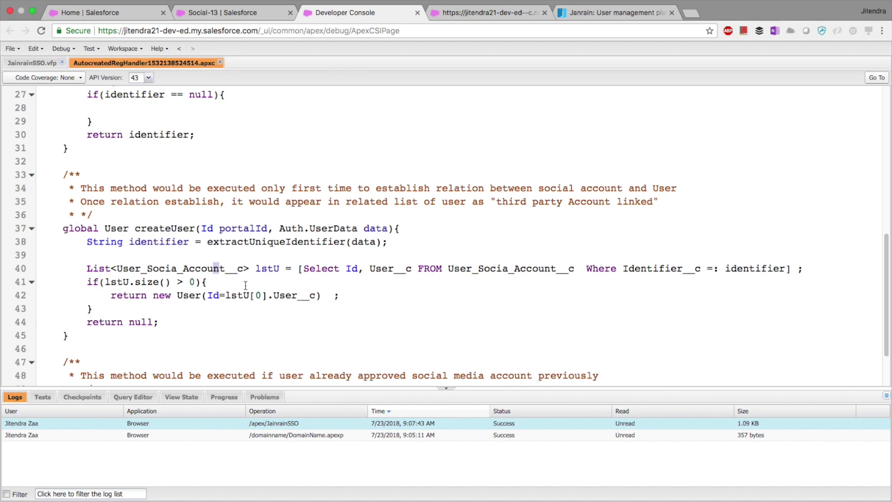
drag(318, 295, 219, 295)
click(229, 18)
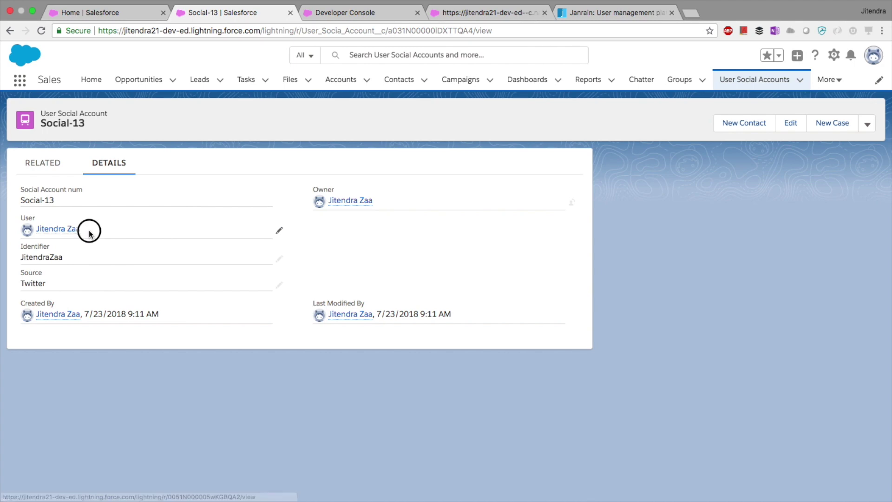
click(350, 17)
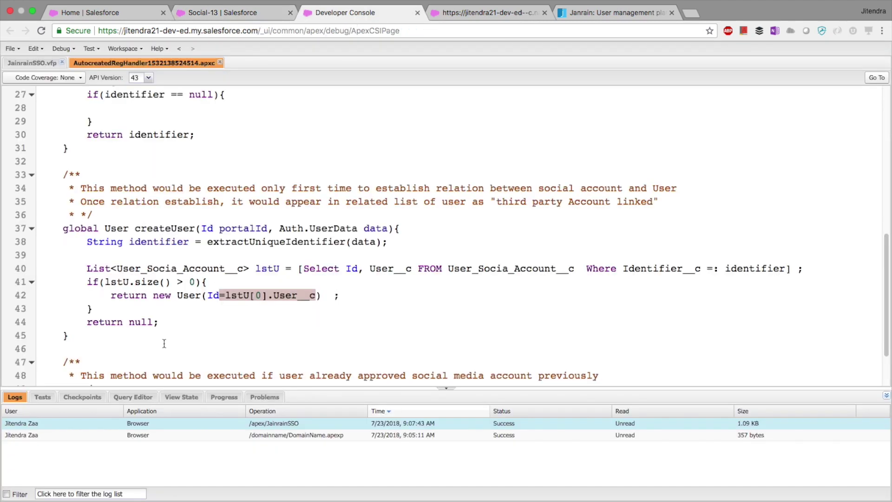
click(188, 325)
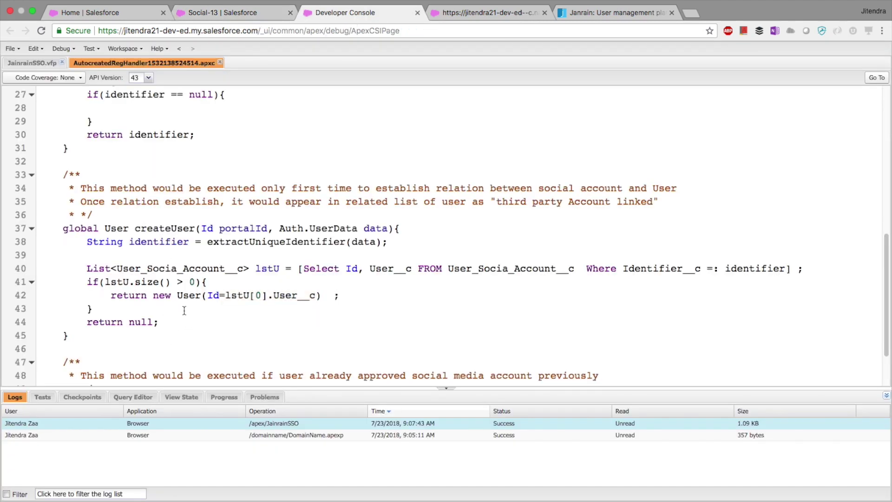
Step: Highlight parts of createUser, then filter Setup Home's Quick Find by 'use' and open Users
drag(158, 228, 208, 231)
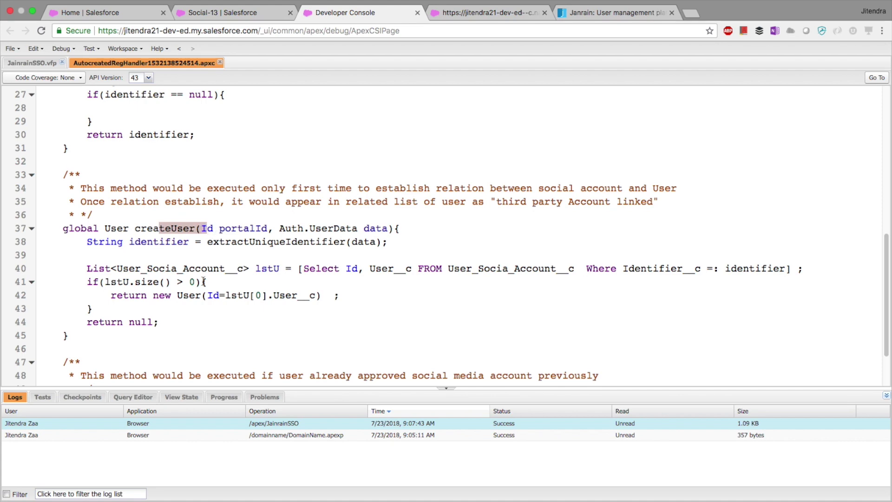
drag(176, 295, 344, 295)
scroll(346, 297, down, 3)
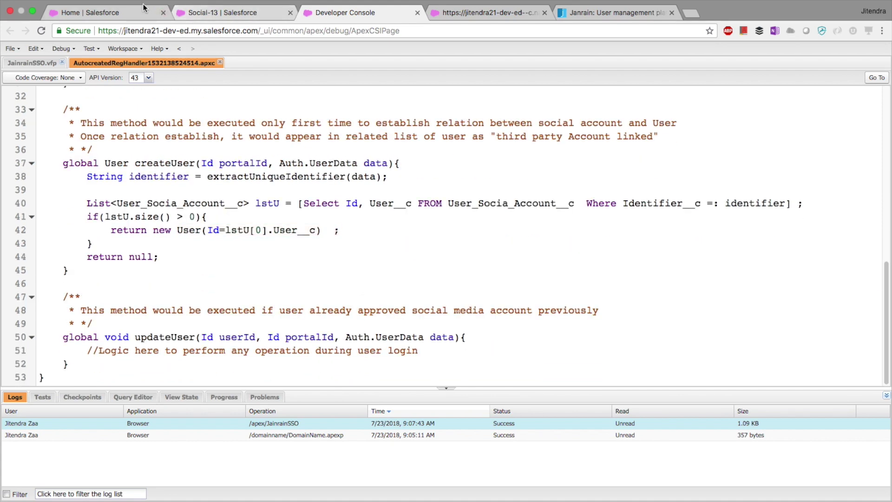
click(116, 12)
click(39, 113)
text(user)
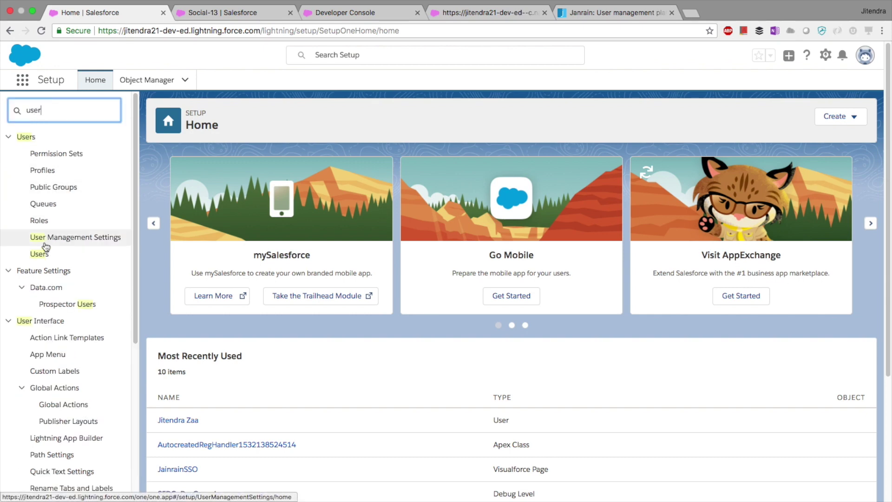
click(40, 253)
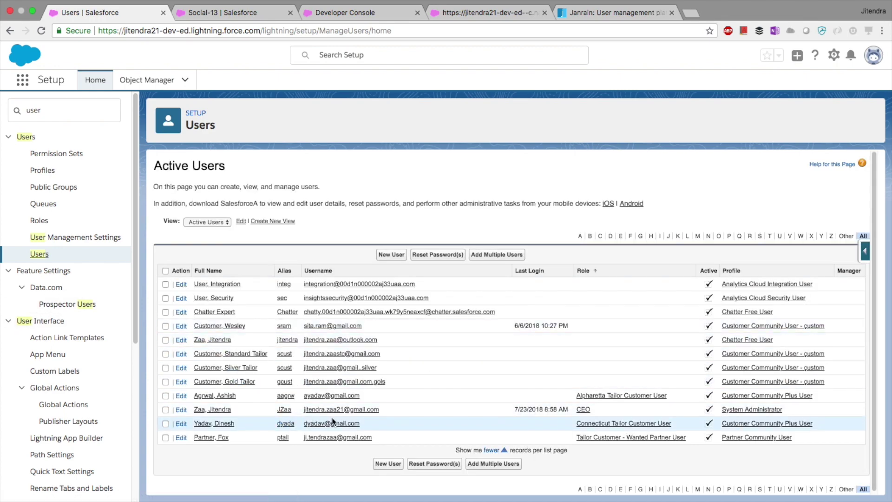
Step: Confirm the System Administrator's record shows no third-party accounts, then switch to the JanrainSSO widget page
click(314, 410)
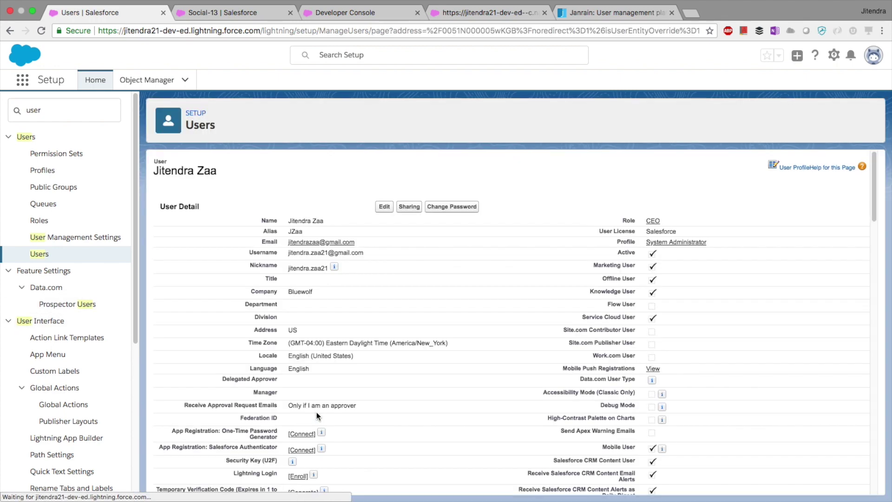
scroll(308, 291, down, 20)
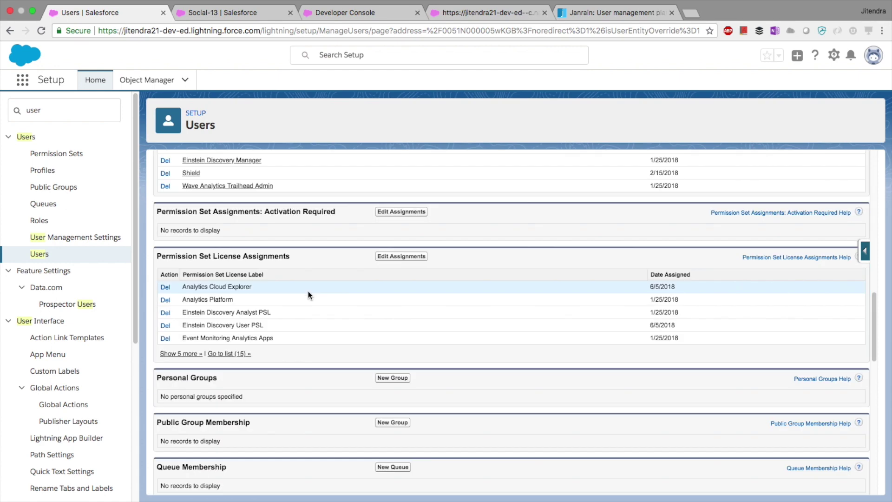
scroll(308, 292, down, 5)
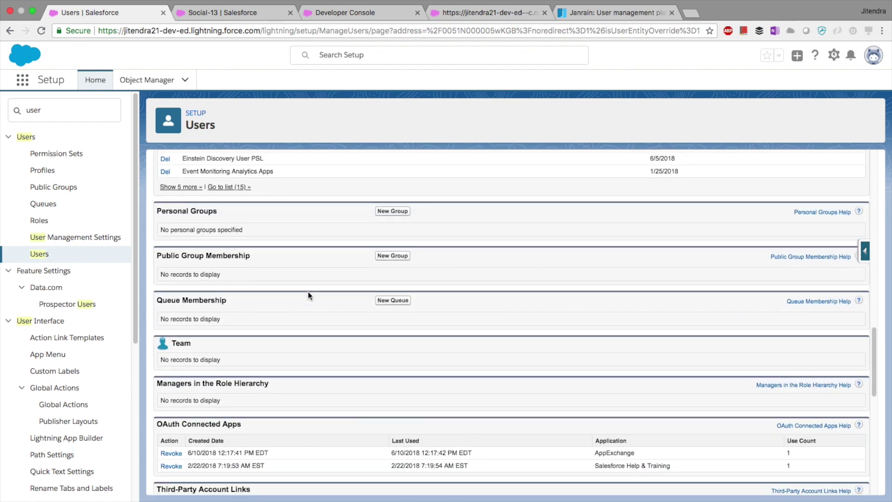
drag(321, 442, 241, 436)
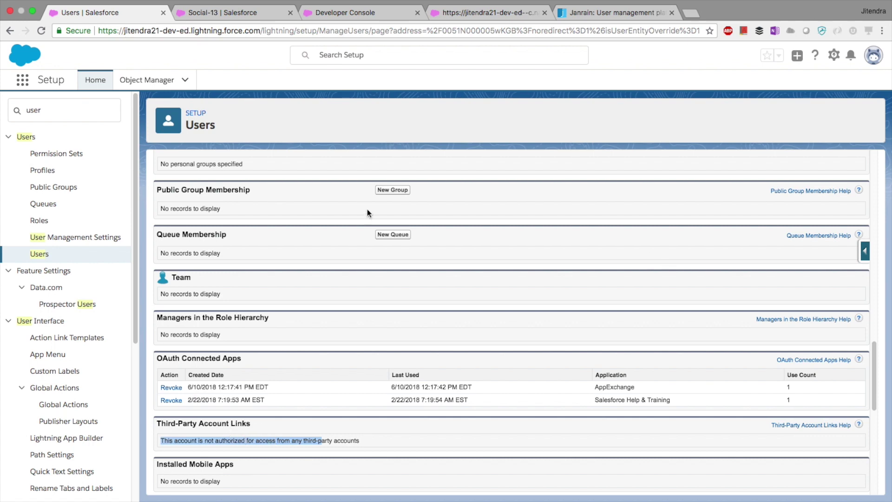
click(473, 14)
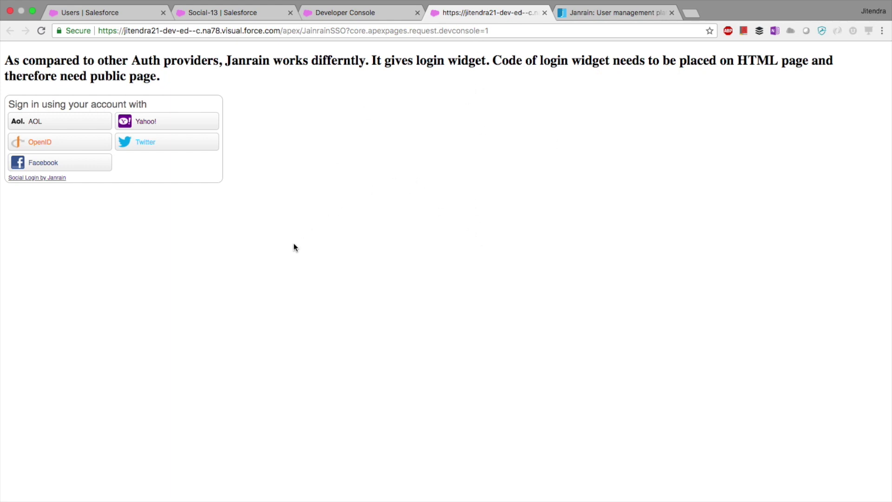
Step: Sign in through Yahoo, agree to share the account, and close the resulting Salesforce tab
click(158, 123)
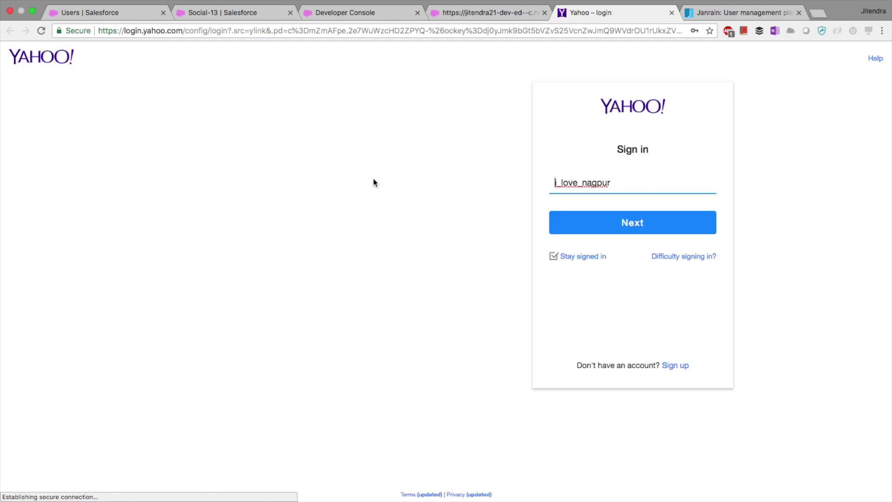
click(646, 226)
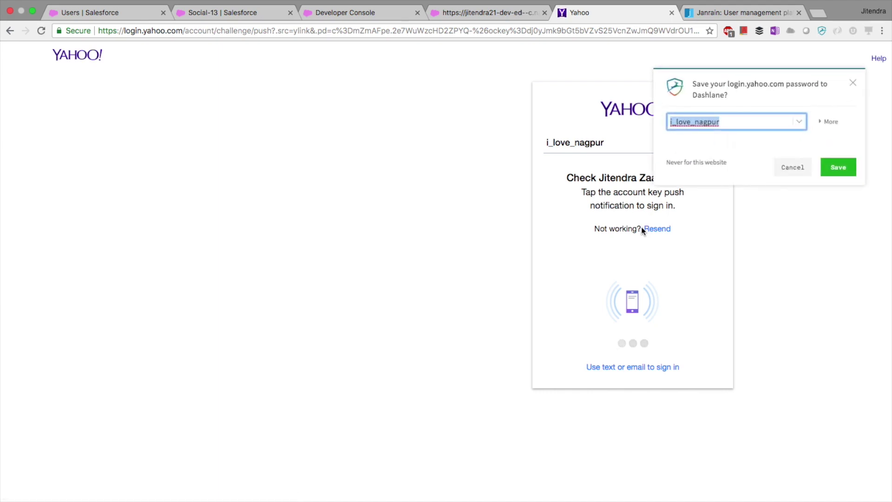
click(799, 167)
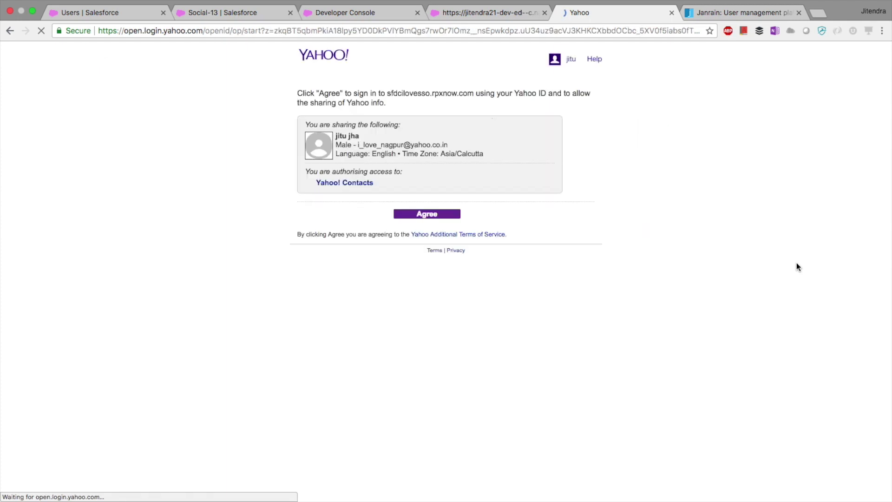
click(442, 216)
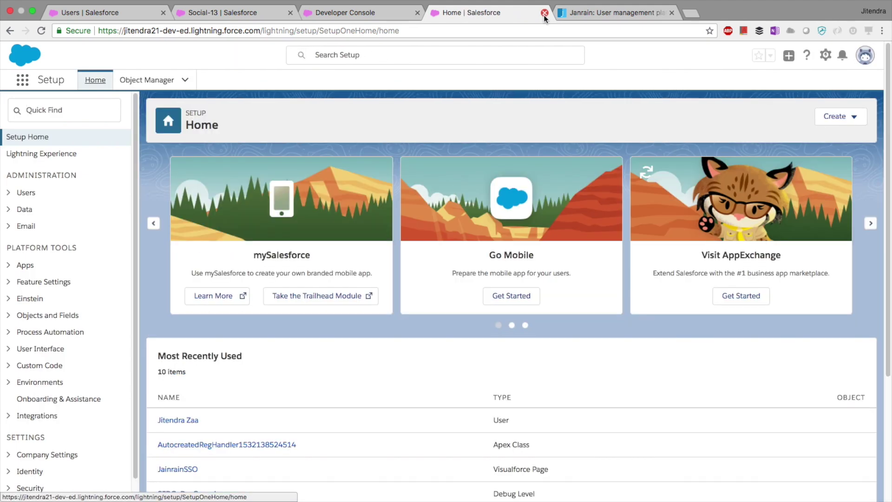
click(544, 13)
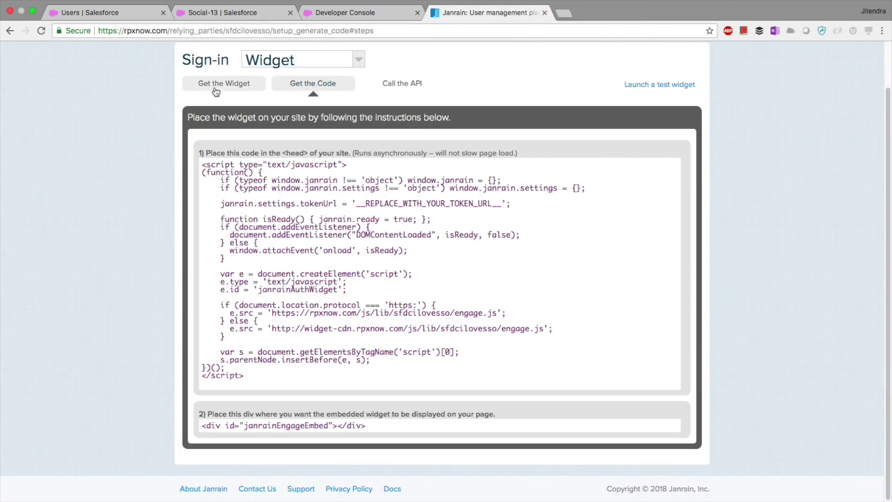
Step: Go back to the user record in Setup and reload the page
click(107, 12)
click(518, 200)
right_click(535, 187)
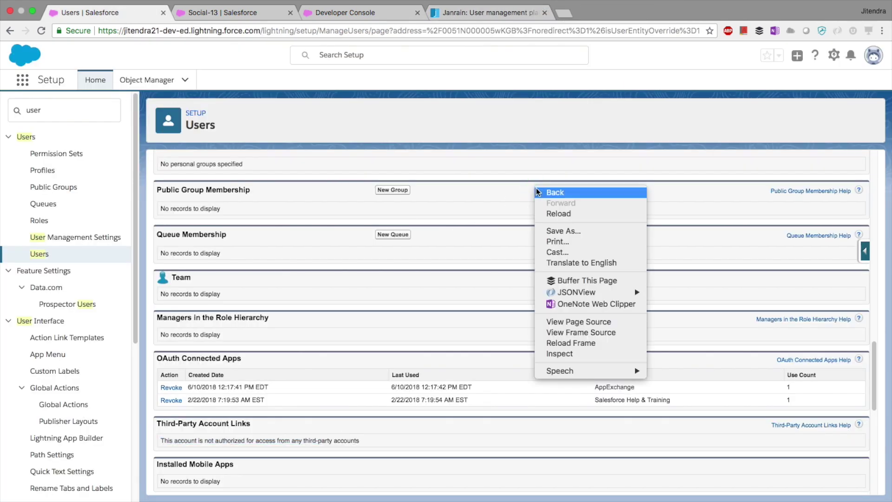
click(562, 213)
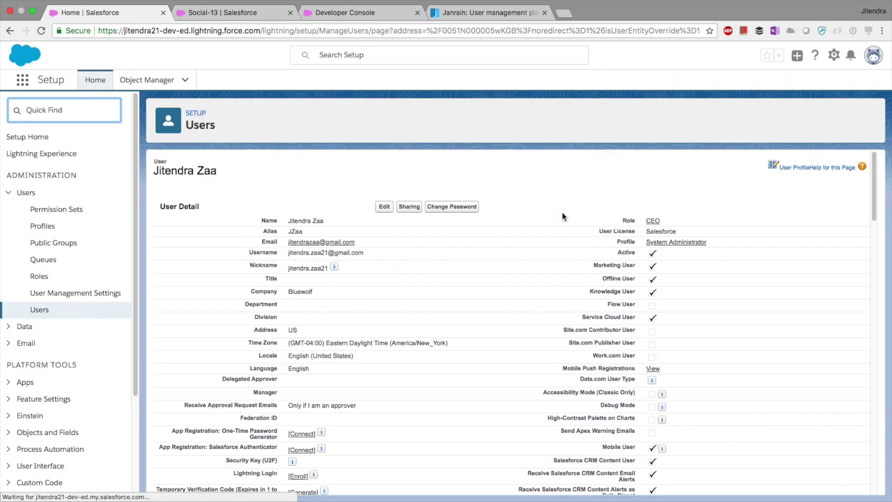
Step: Confirm the yahoo! link from JainrainProvider under Third-Party Account Links, then view Social-13
scroll(554, 248, down, 10)
scroll(554, 246, down, 10)
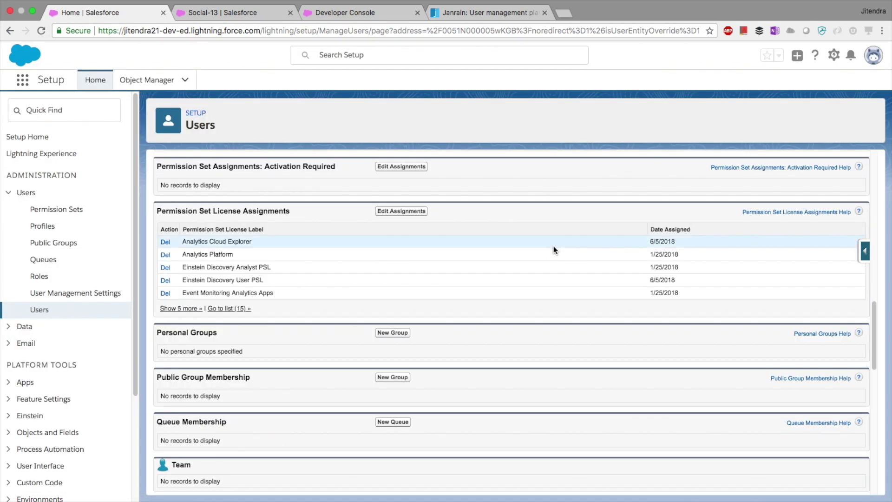
scroll(554, 250, down, 3)
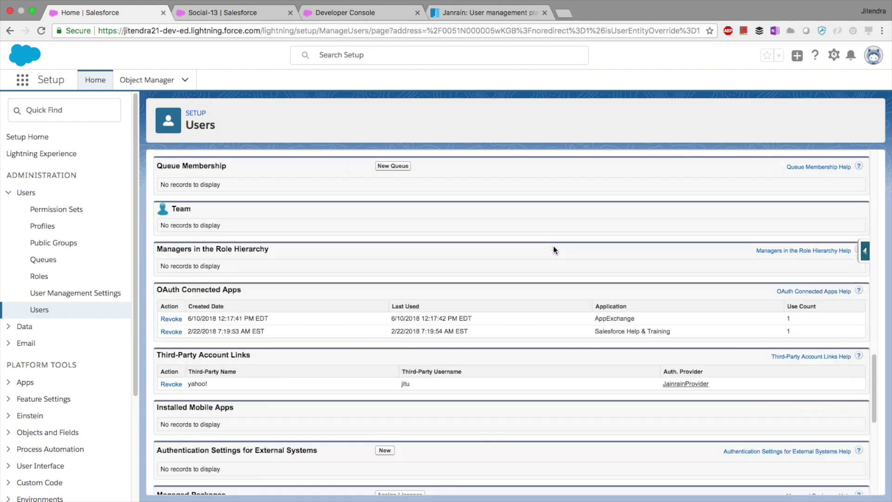
double_click(207, 354)
drag(208, 384, 194, 384)
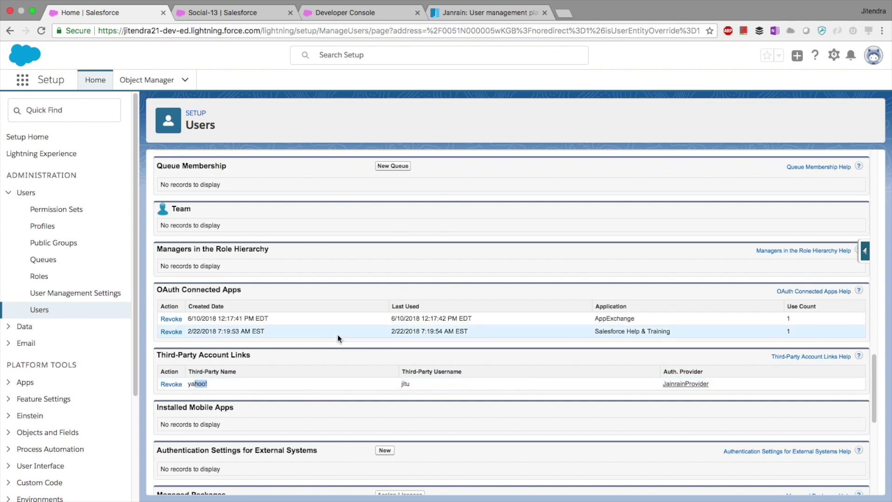
click(231, 394)
click(195, 383)
drag(195, 383, 208, 384)
scroll(326, 134, up, 10)
scroll(322, 231, down, 10)
drag(212, 343, 176, 344)
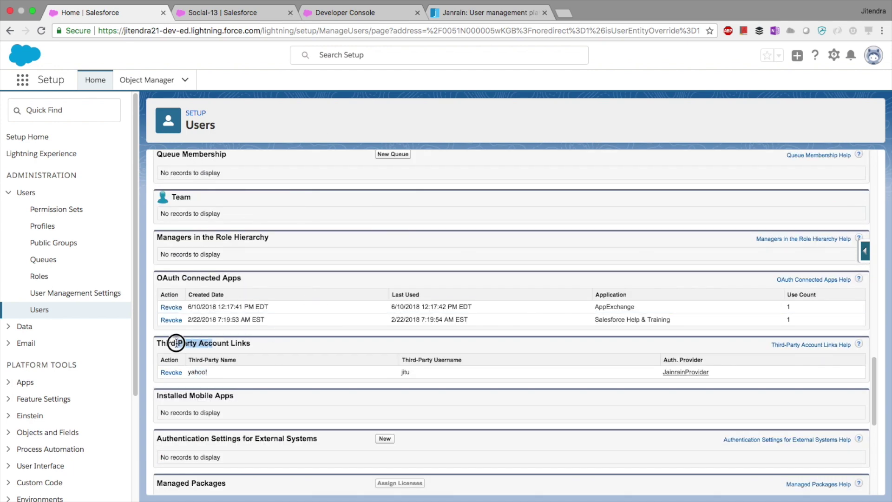
click(254, 14)
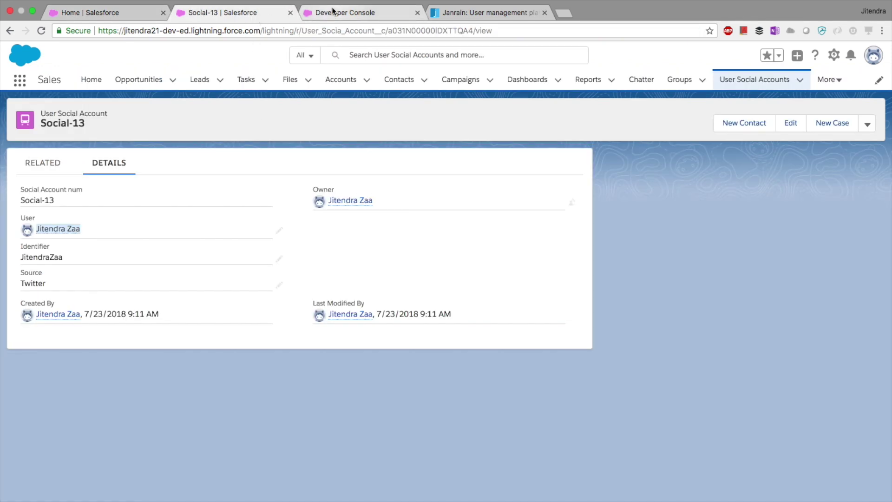
click(310, 14)
Step: Review the updateUser and createUser methods, then compare against the Social-13 and user records
double_click(160, 337)
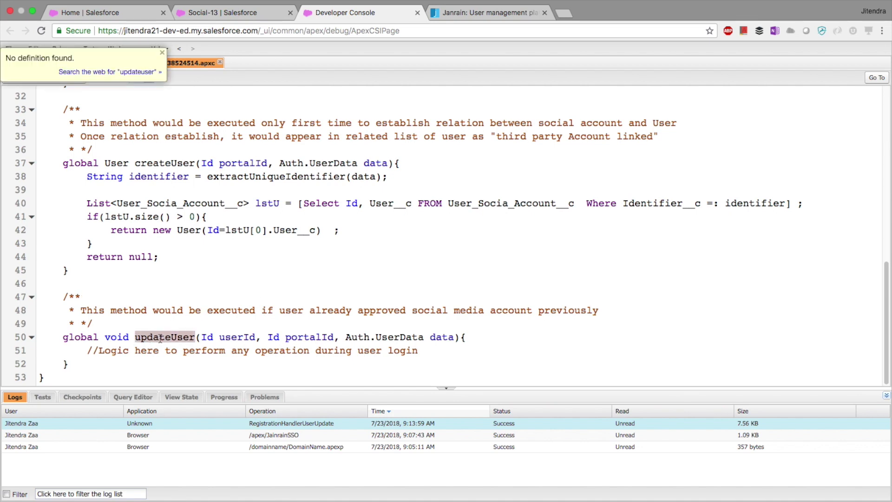
drag(70, 270, 60, 160)
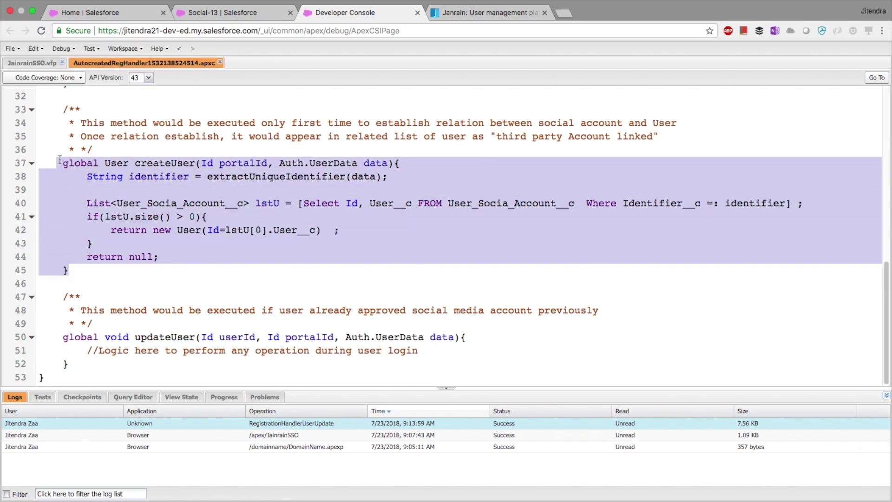
click(215, 12)
click(129, 13)
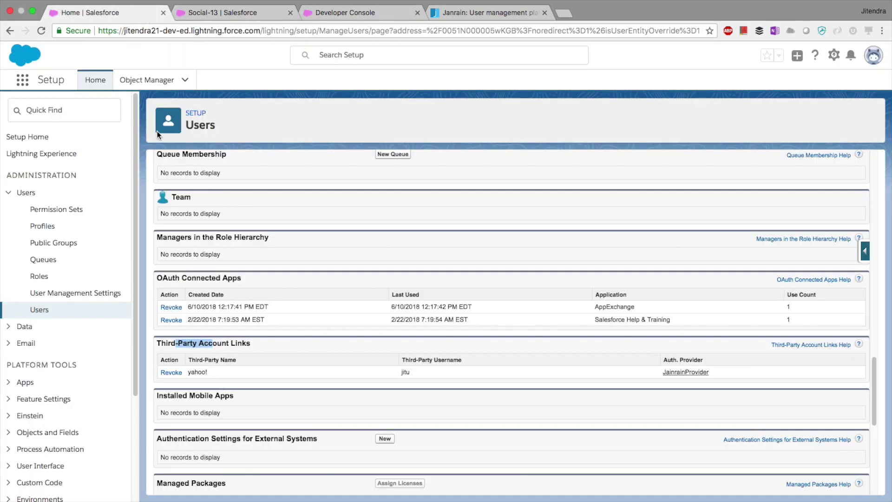
click(204, 356)
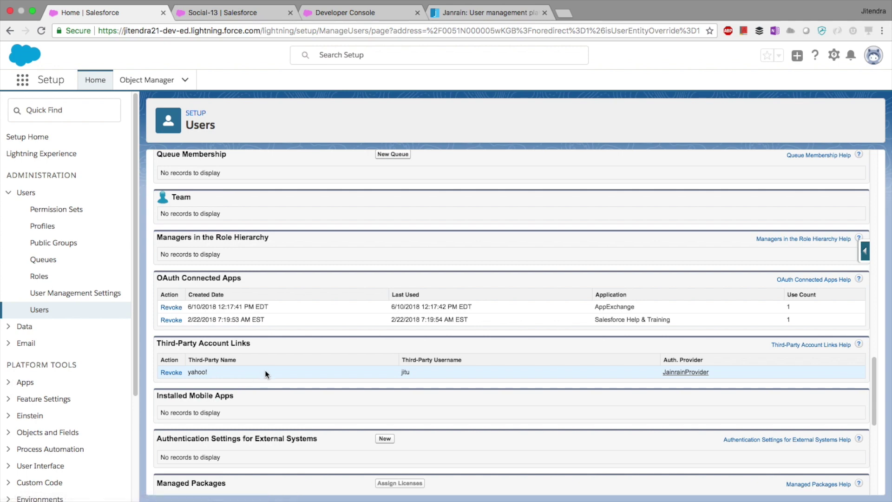
Step: Bring up the JainrainSSO.vfp page source in the Developer Console
click(258, 14)
click(356, 13)
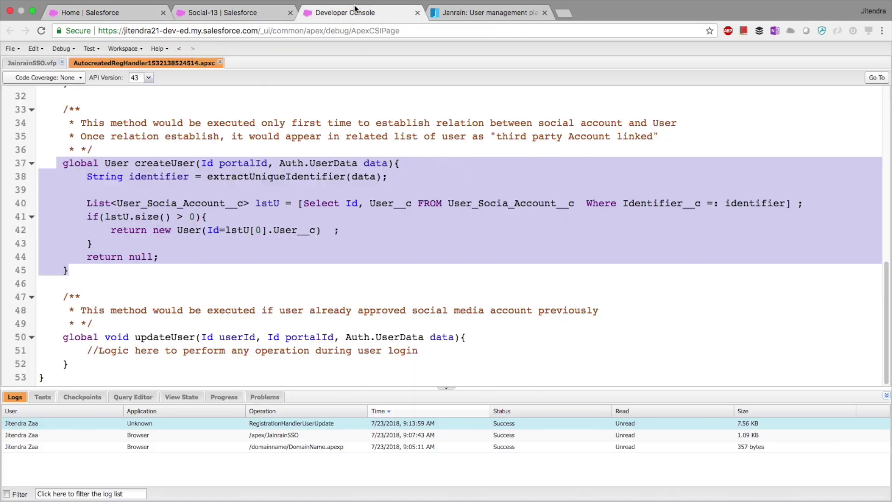
click(346, 152)
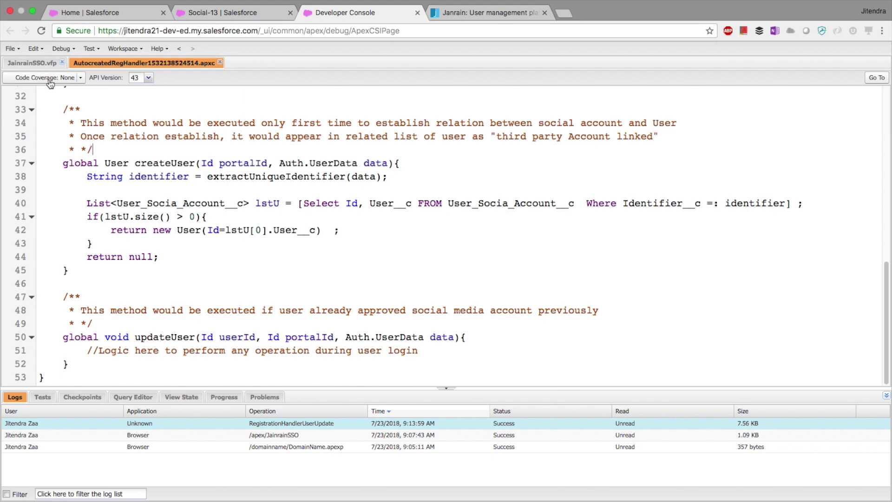
click(41, 63)
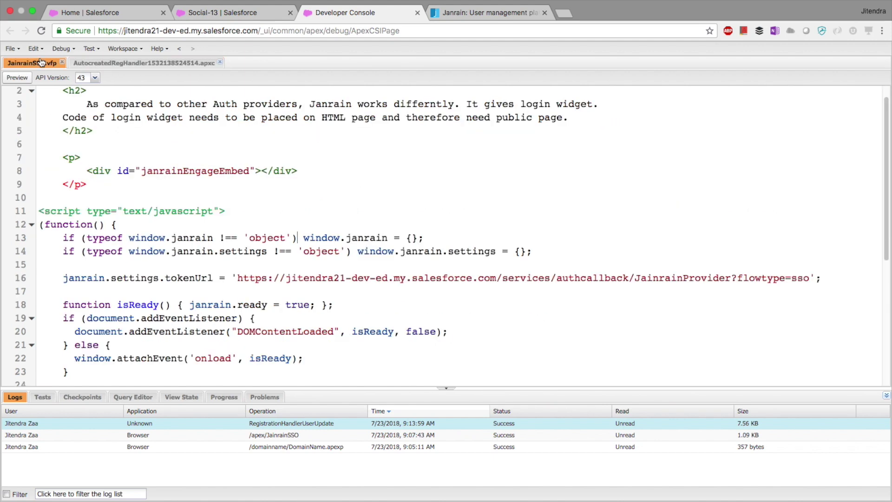
Step: Preview JainrainSSO and sign in with Twitter from the widget's other login providers
click(15, 79)
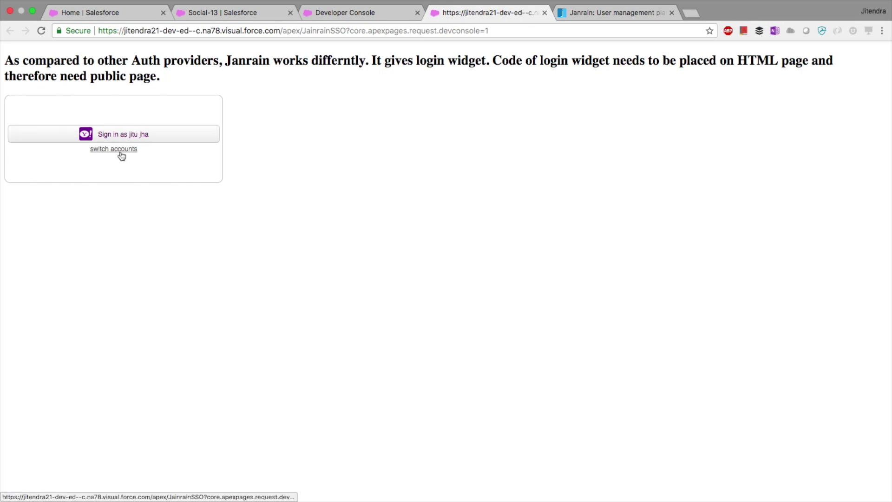
click(122, 153)
click(173, 142)
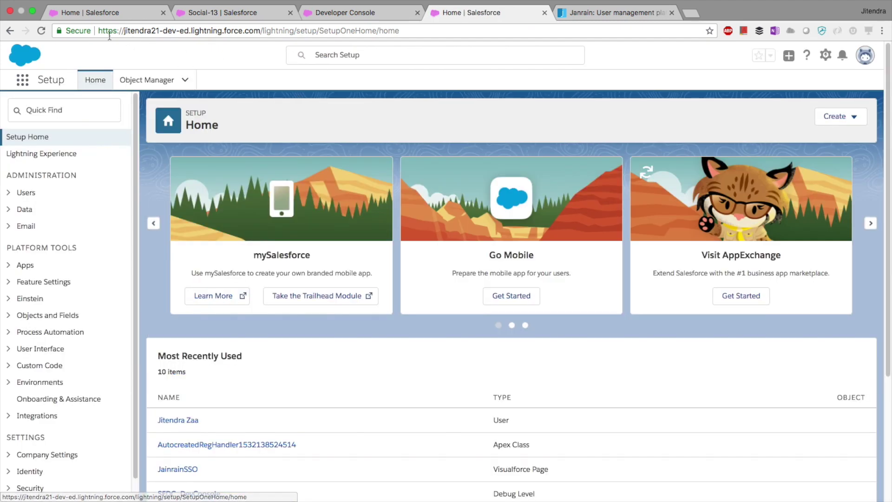
Step: Go back to the user record in Setup and reload the page
click(103, 13)
right_click(489, 226)
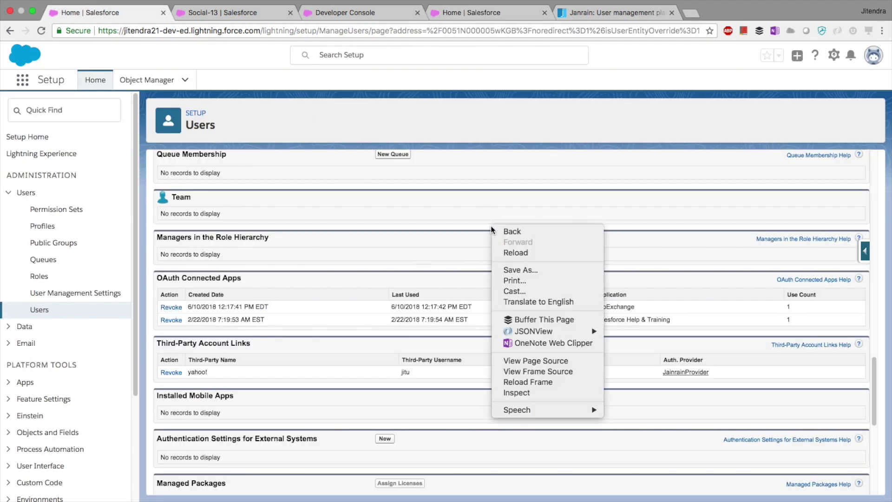
click(261, 338)
drag(250, 343, 190, 342)
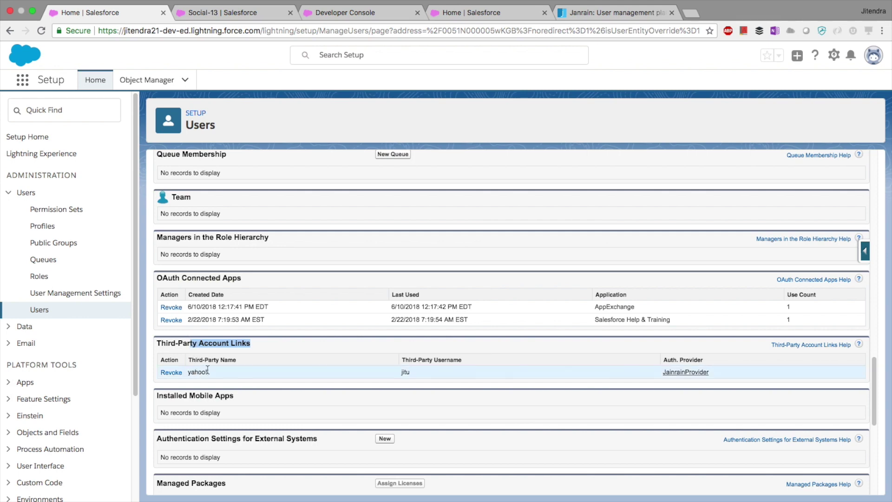
click(435, 191)
right_click(453, 170)
click(478, 197)
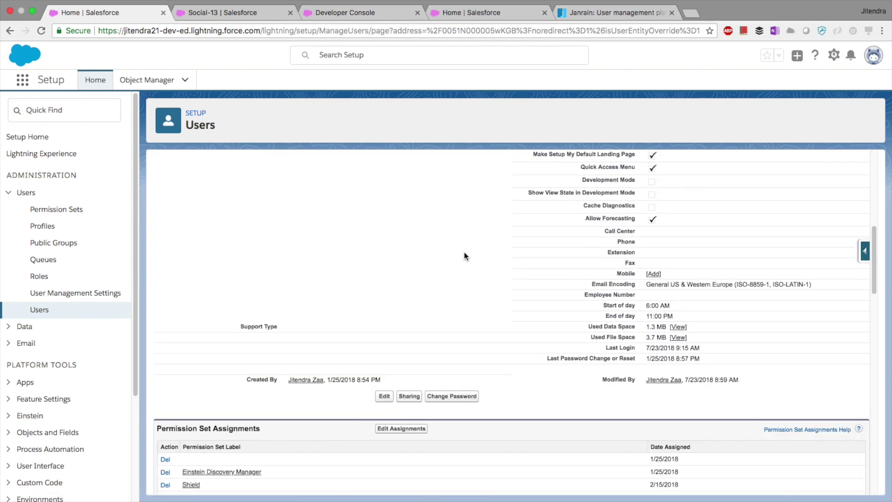
Step: Verify twitter and yahoo! both appear under Third-Party Account Links, then return to Developer Console
scroll(465, 256, down, 3)
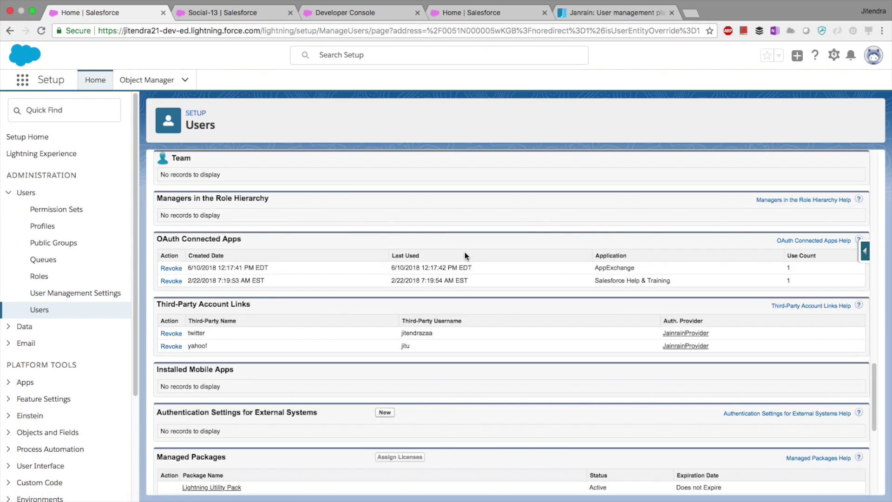
drag(205, 333, 185, 334)
drag(233, 348, 189, 331)
click(214, 335)
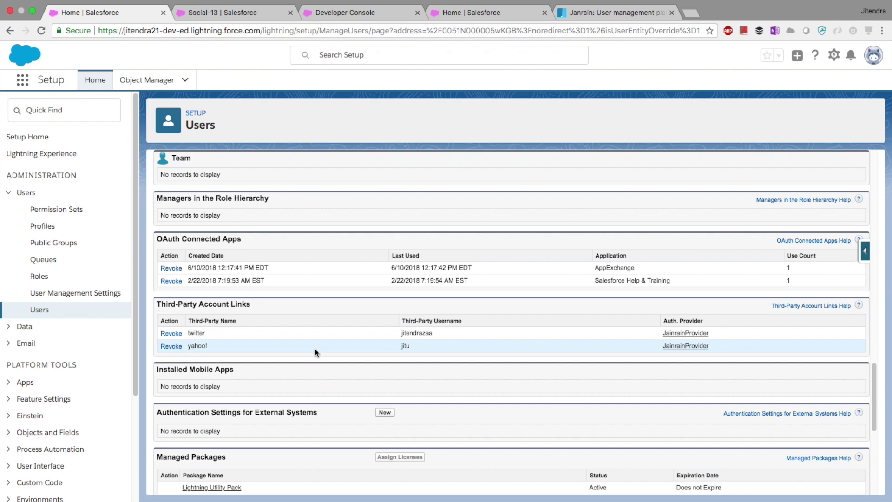
scroll(314, 347, up, 15)
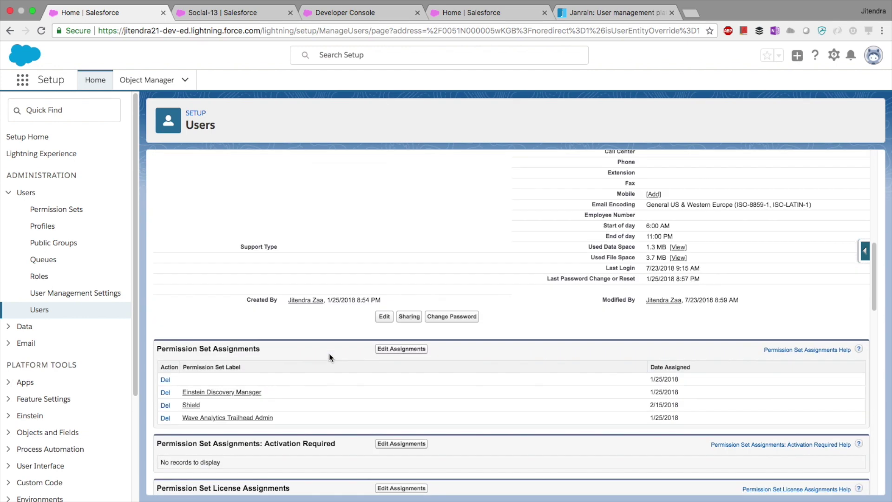
scroll(330, 358, up, 3)
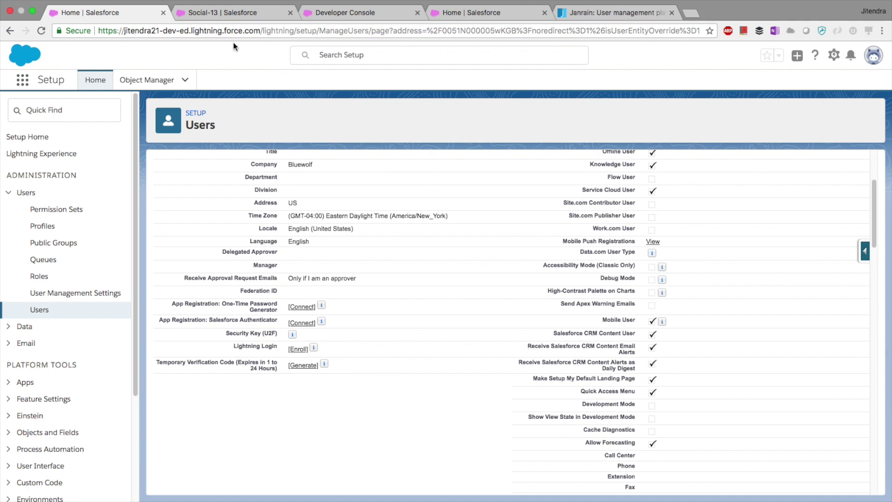
click(222, 13)
click(339, 13)
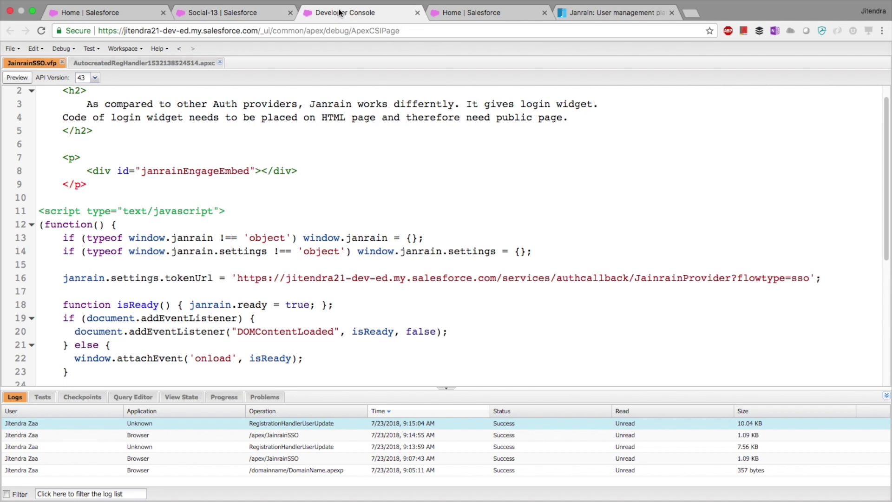
Step: Point out line 8's janrainEngageEmbed div, then view Janrain's Get the Code widget script page
scroll(272, 192, up, 1)
click(272, 190)
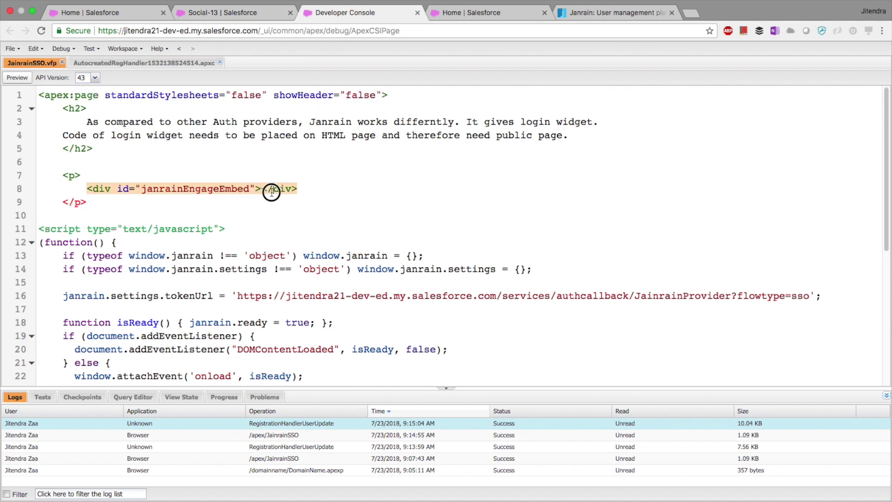
click(575, 12)
scroll(557, 167, up, 1)
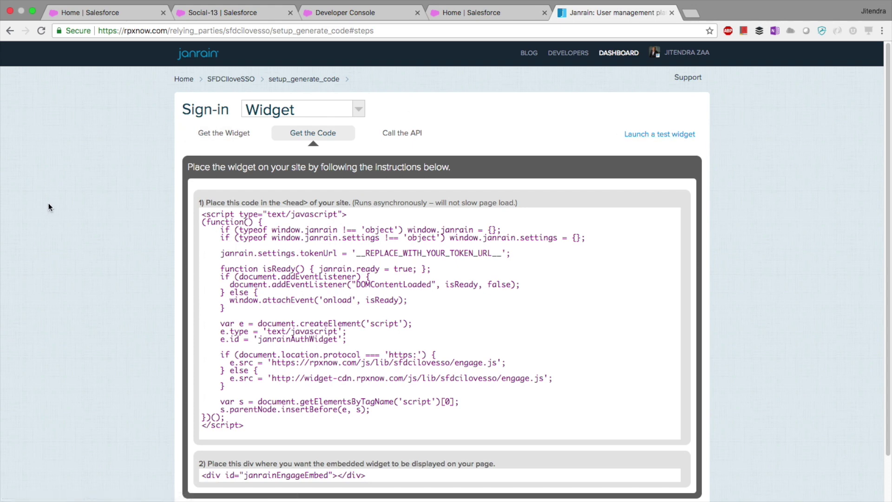
scroll(50, 205, down, 2)
scroll(52, 206, up, 2)
mouse_move(718, 4)
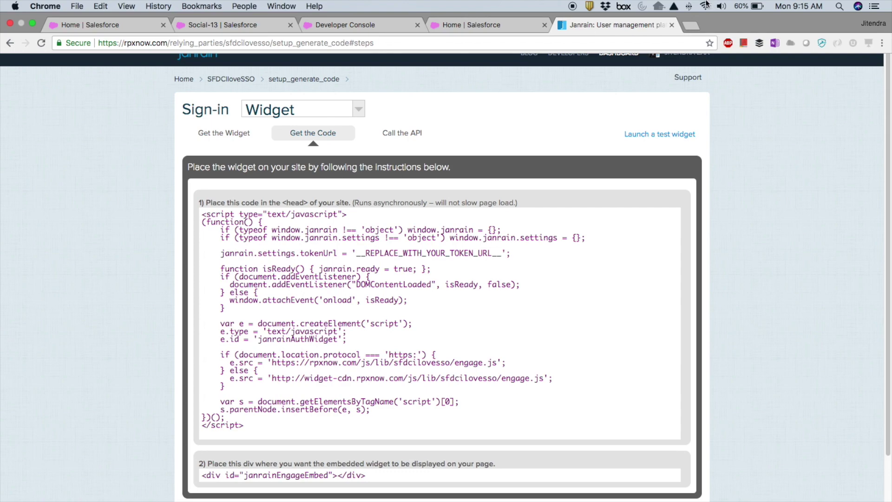